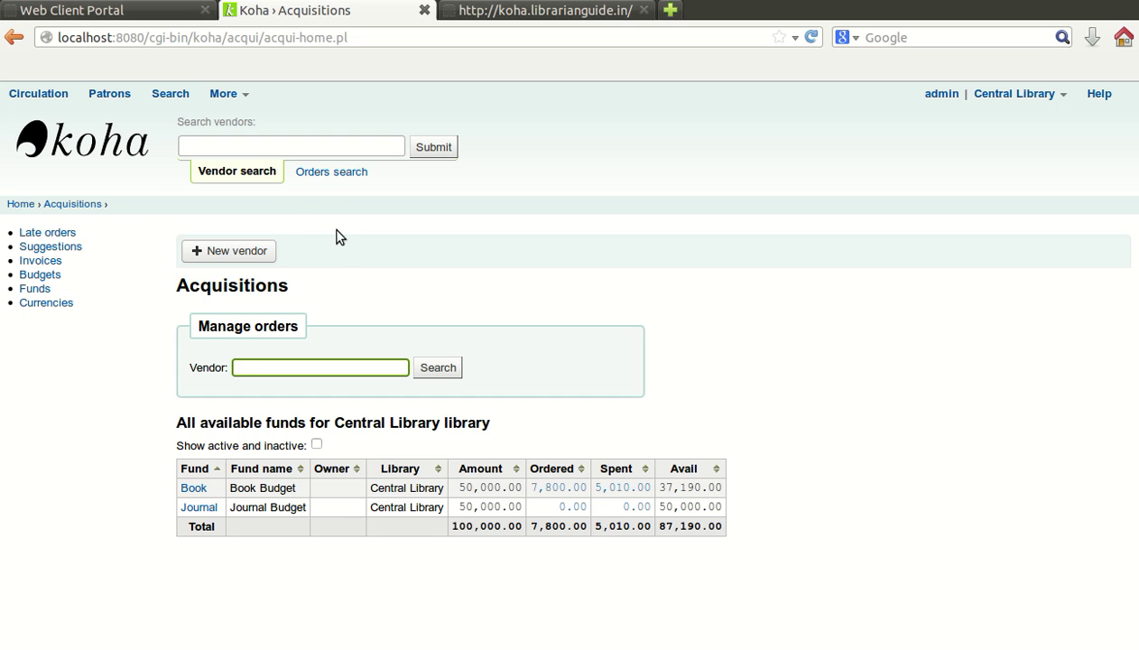
# Step: Search Acquisitions vendors for 'Vimal' and confirm that 0 results are found
pyautogui.moveTo(178, 287); pyautogui.dragTo(318, 285)
pyautogui.click(339, 287)
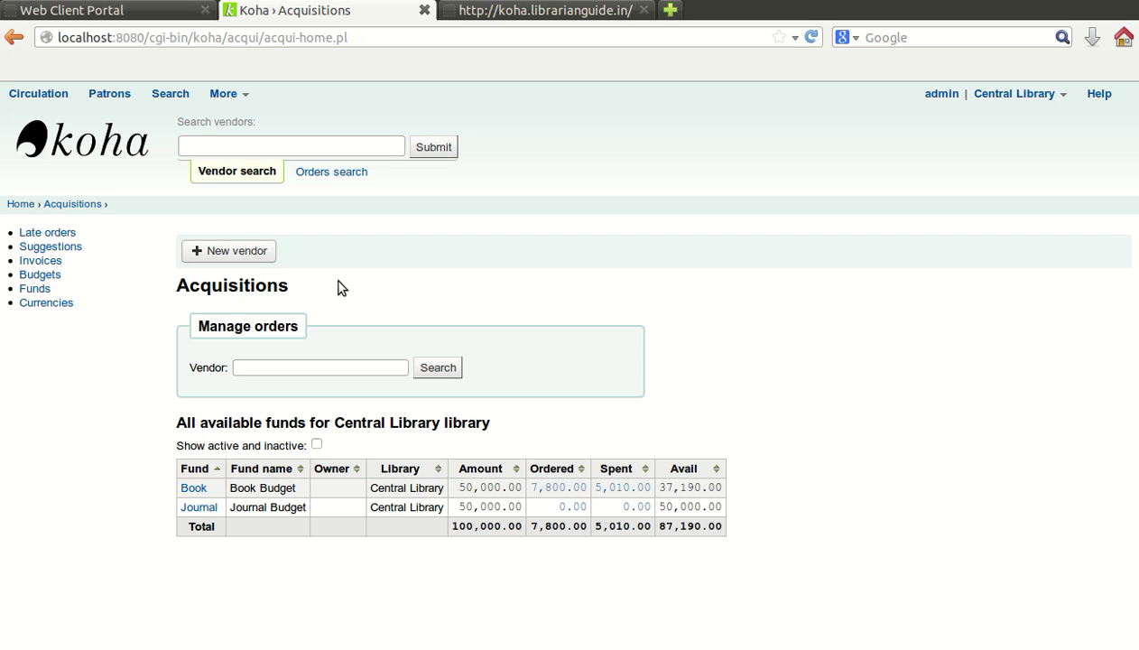
pyautogui.click(321, 366)
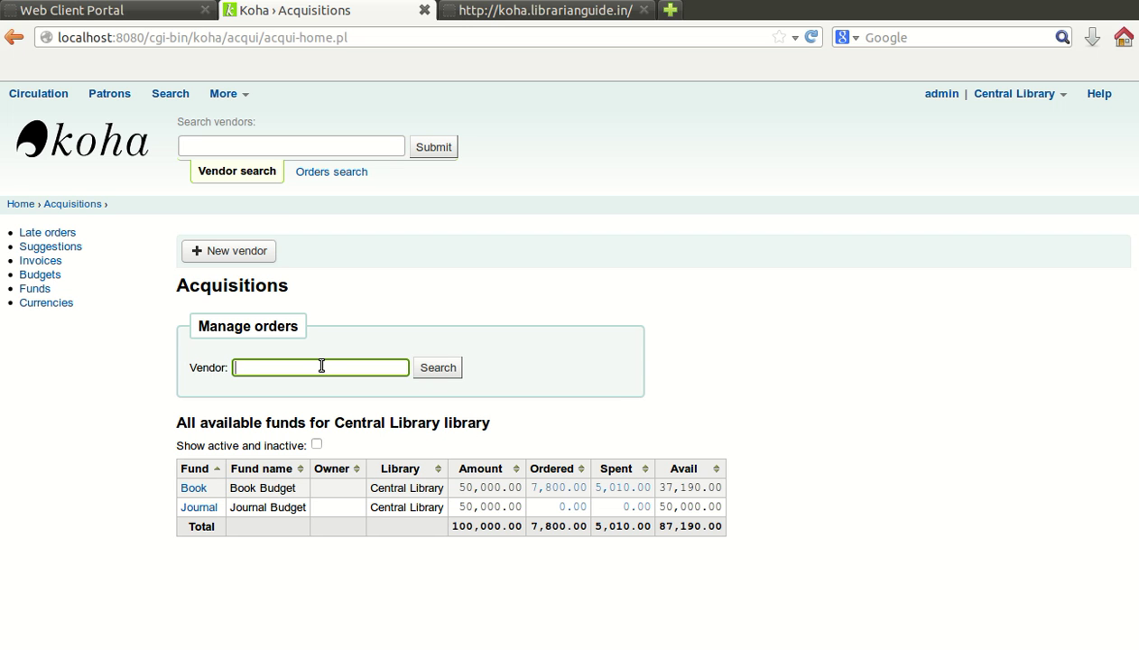
pyautogui.write('Vimal')
pyautogui.click(448, 371)
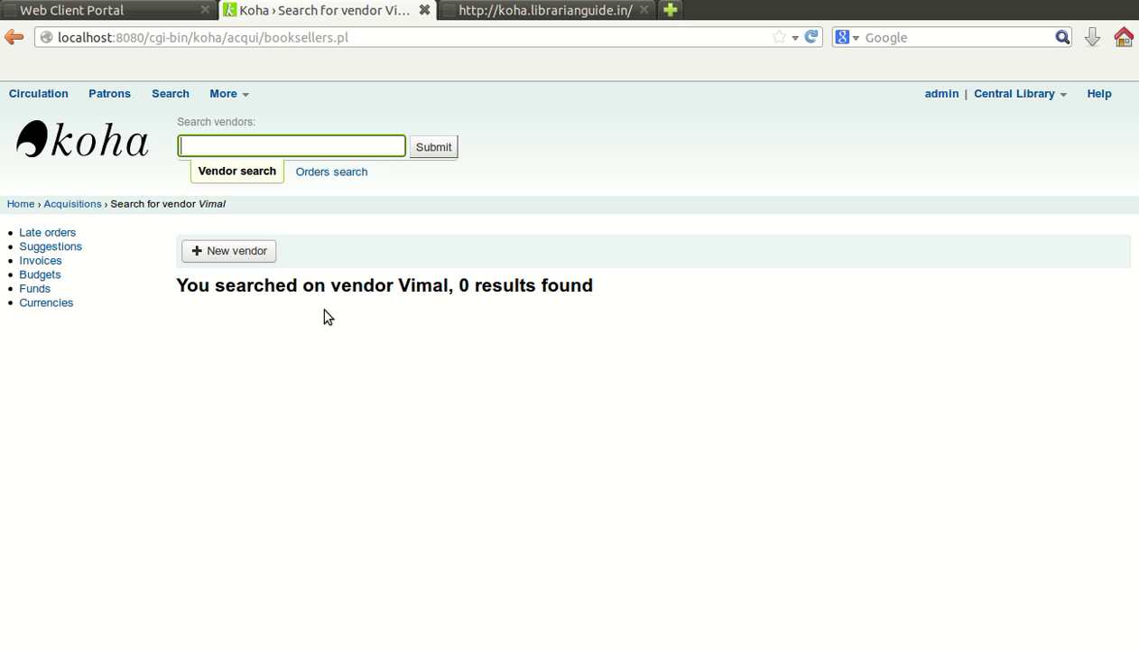
pyautogui.moveTo(445, 286)
pyautogui.mouseDown()
pyautogui.moveTo(398, 285)
pyautogui.moveTo(448, 291)
pyautogui.mouseUp()
pyautogui.click(400, 285)
pyautogui.click(385, 286)
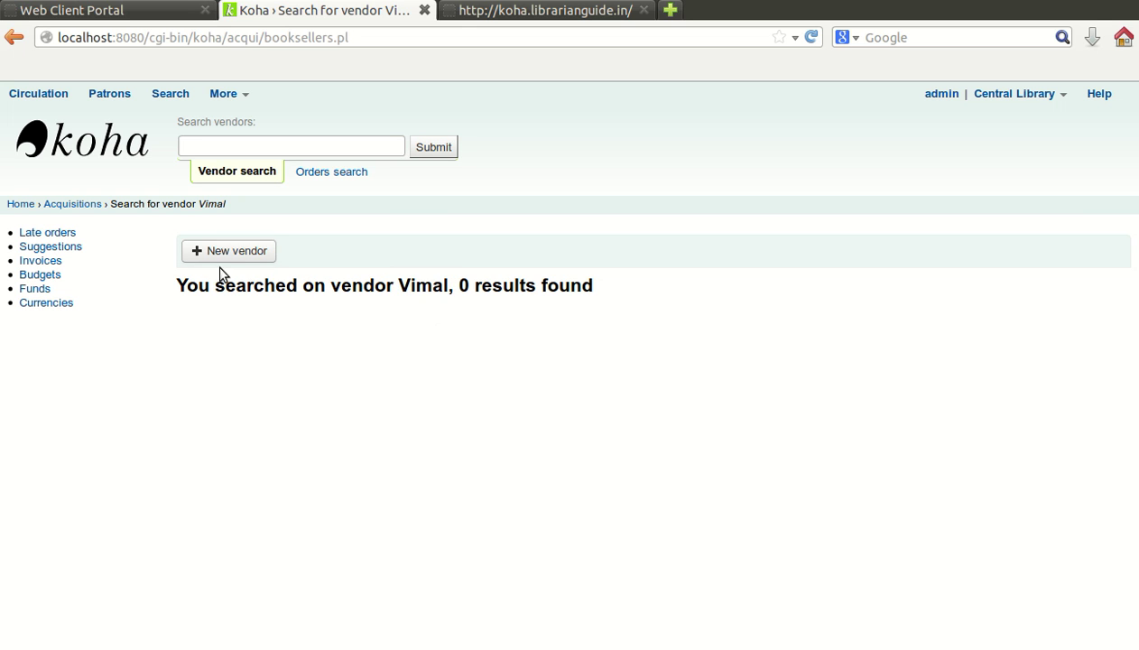
pyautogui.click(239, 256)
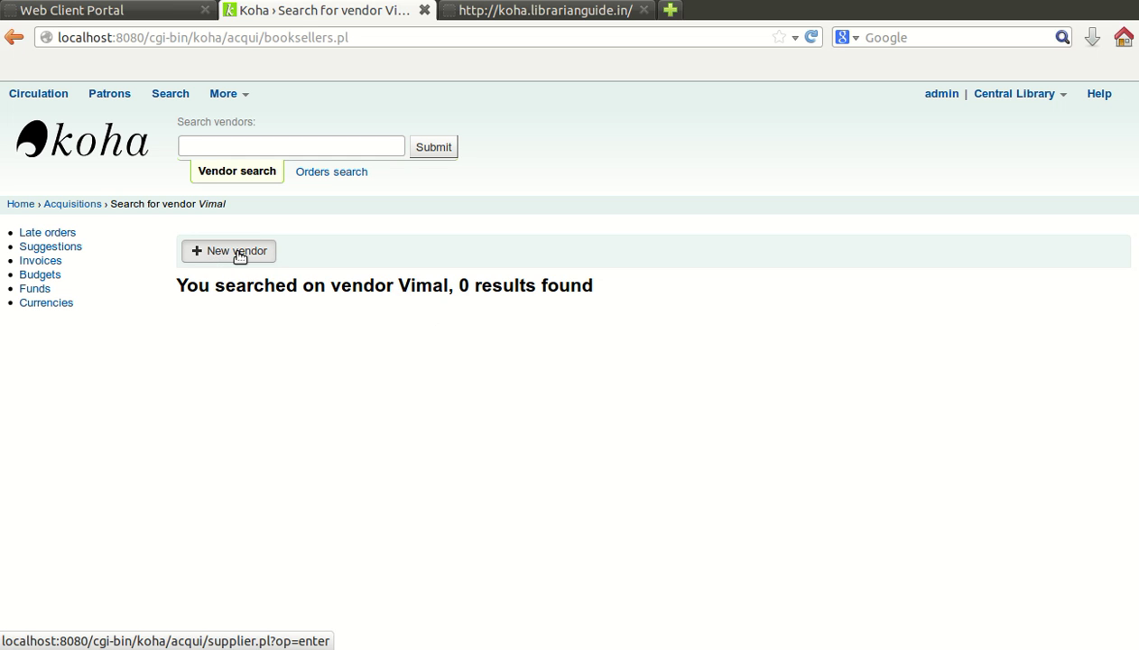
# Step: Start a new vendor named Vimal Books with postal address New Delhi
pyautogui.click(239, 256)
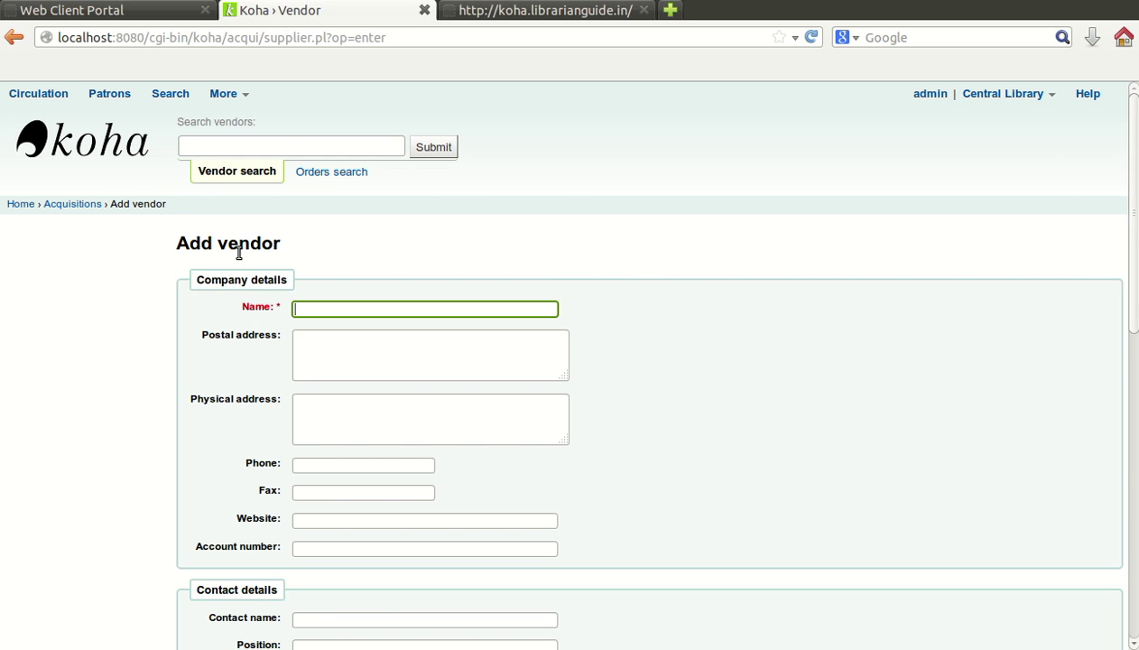
pyautogui.scroll(-3, 611, 281)
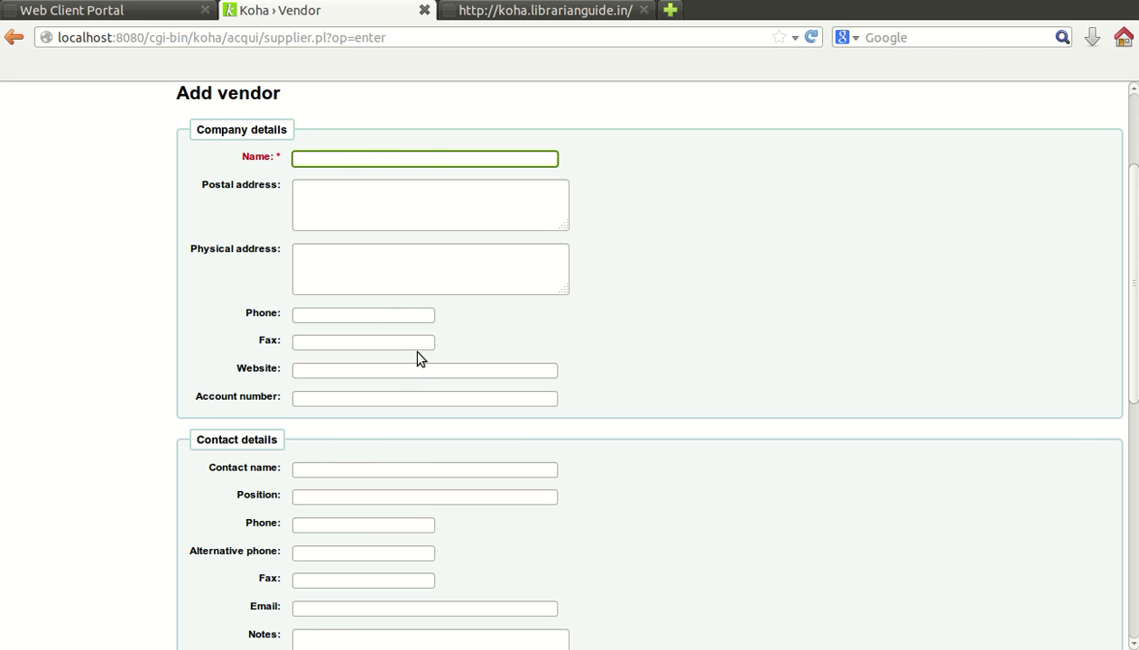
pyautogui.write('Vimal Books')
pyautogui.click(423, 202)
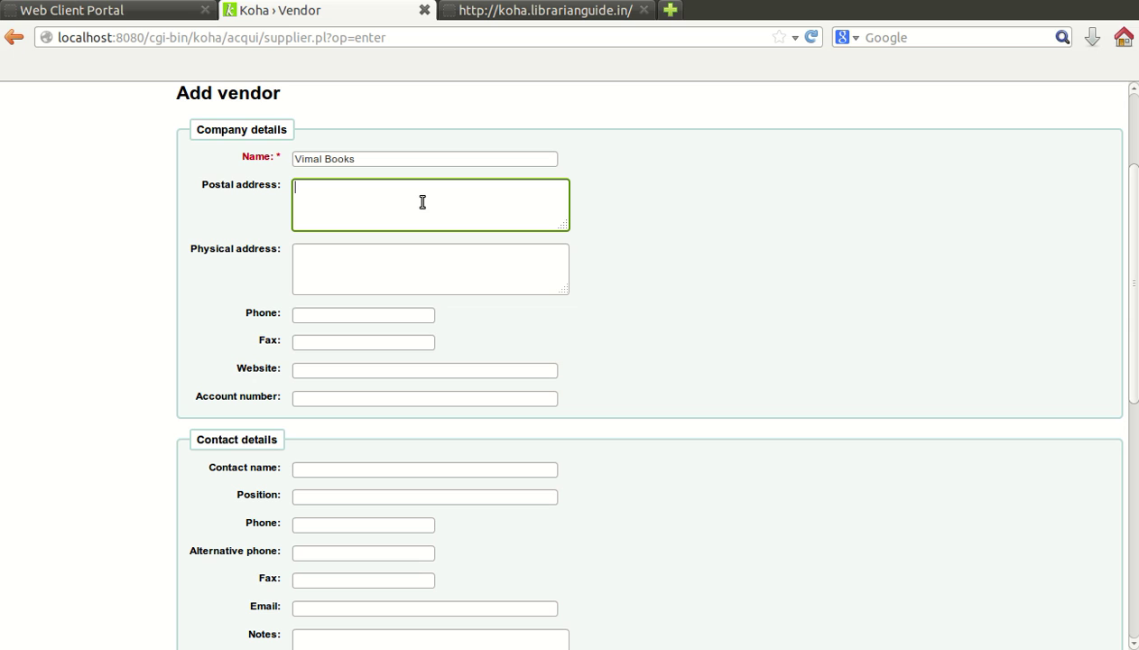
pyautogui.write('New Delhi')
pyautogui.click(401, 254)
pyautogui.scroll(-2, 404, 255)
pyautogui.scroll(-1, 403, 256)
pyautogui.click(383, 269)
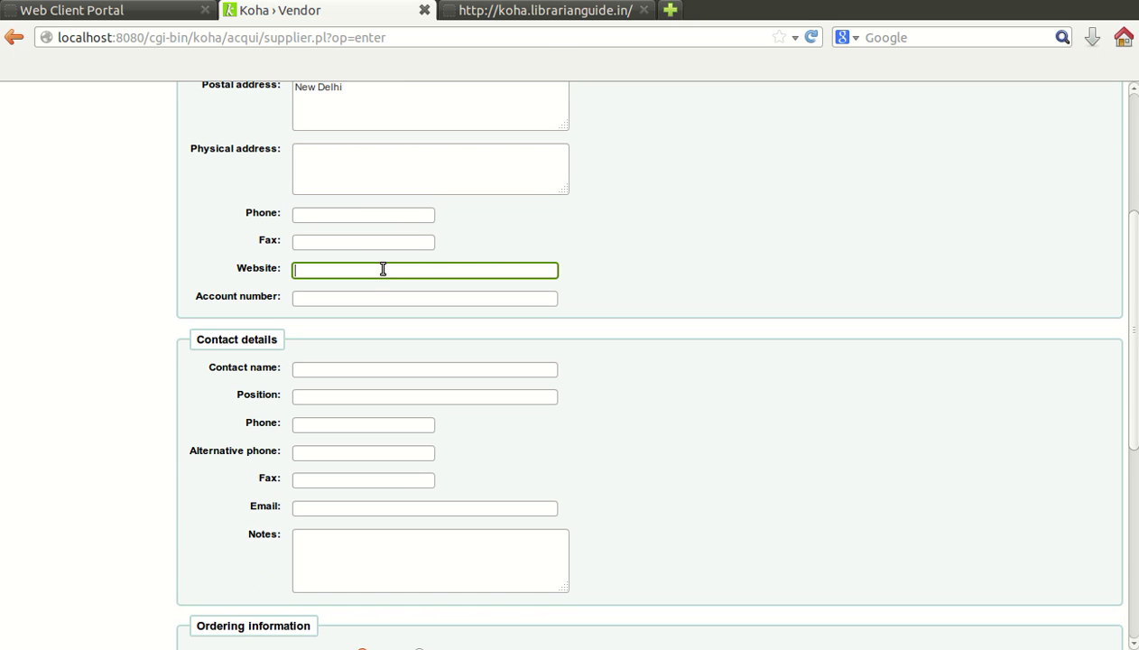
pyautogui.write('www.v')
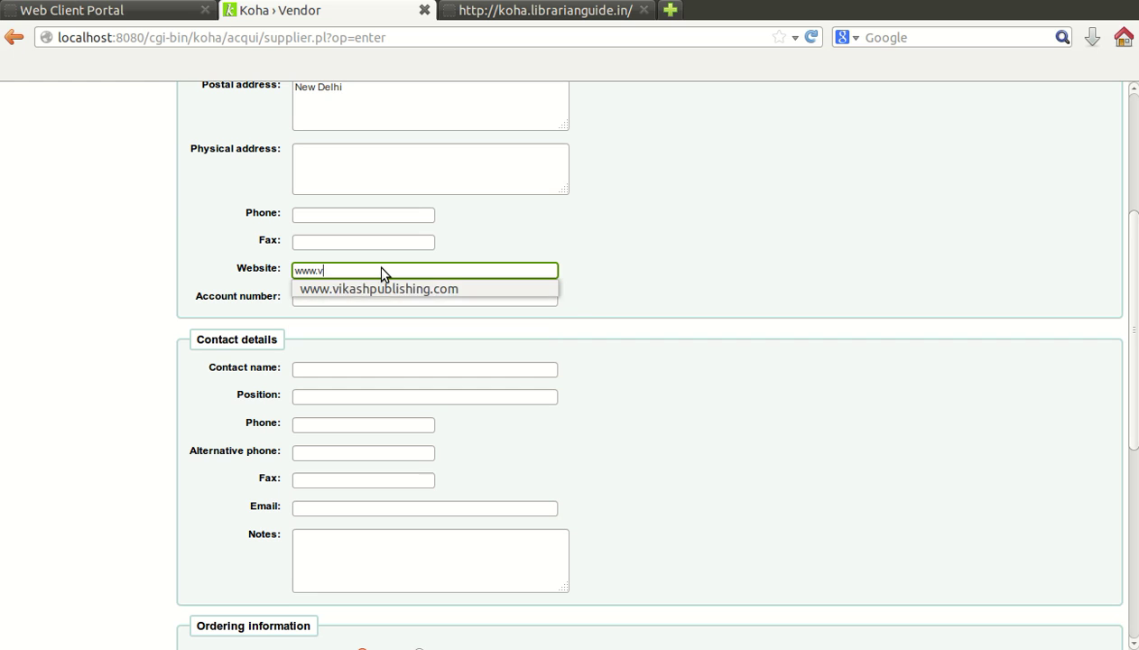
pyautogui.write('imalbook')
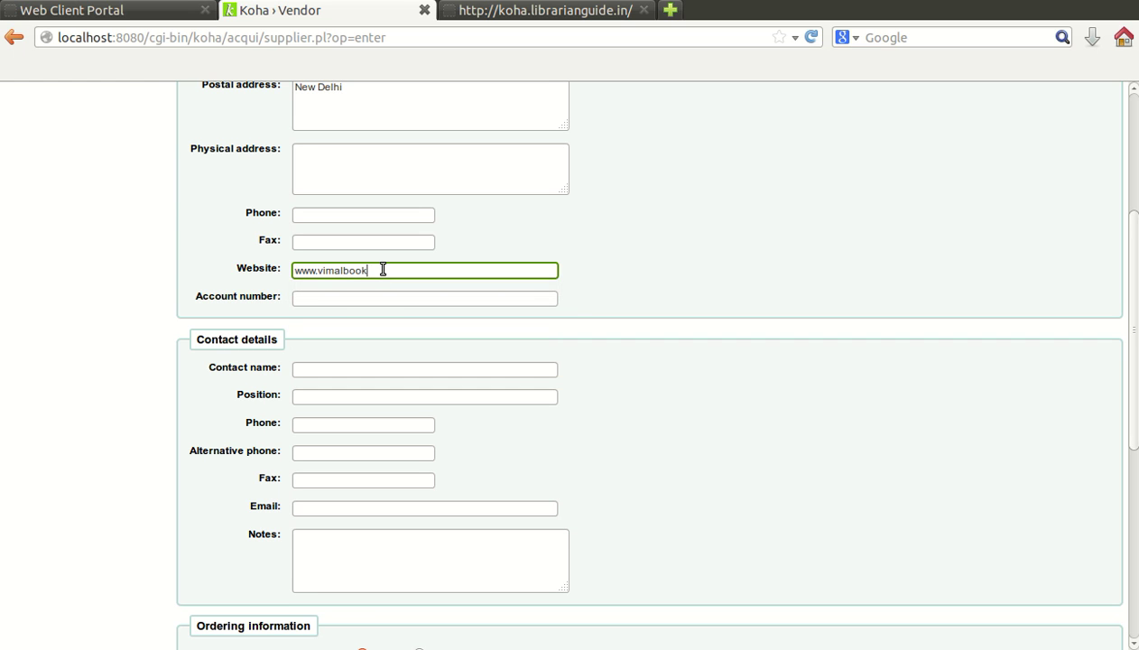
pyautogui.write('s.com')
pyautogui.scroll(3, 383, 270)
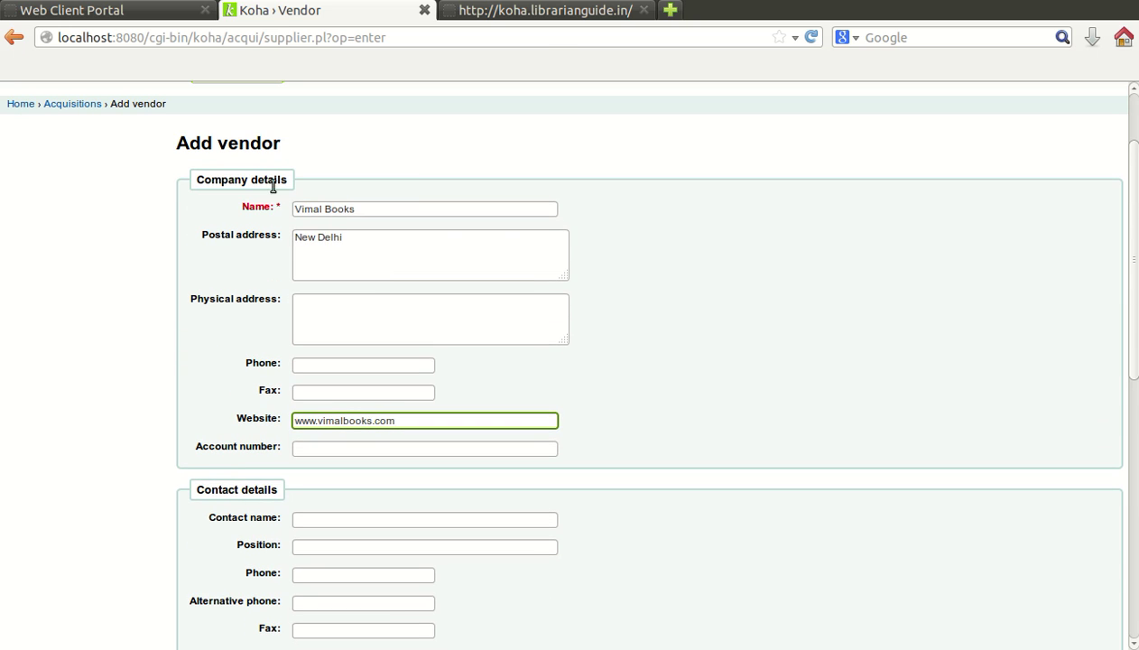
pyautogui.scroll(-4, 418, 206)
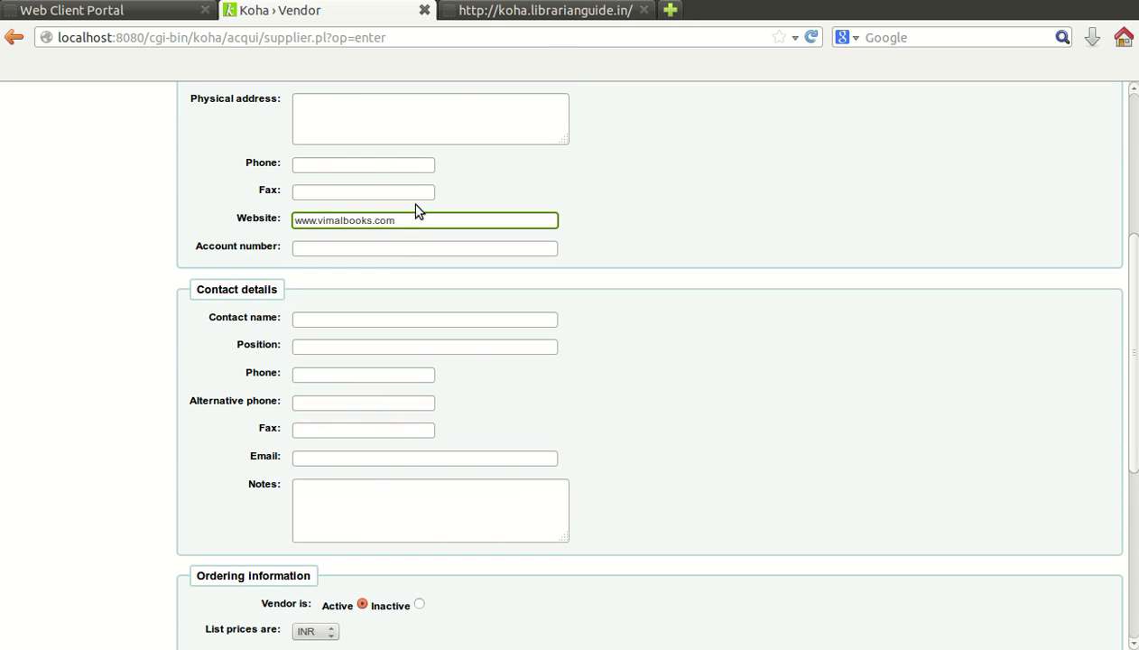
pyautogui.click(392, 253)
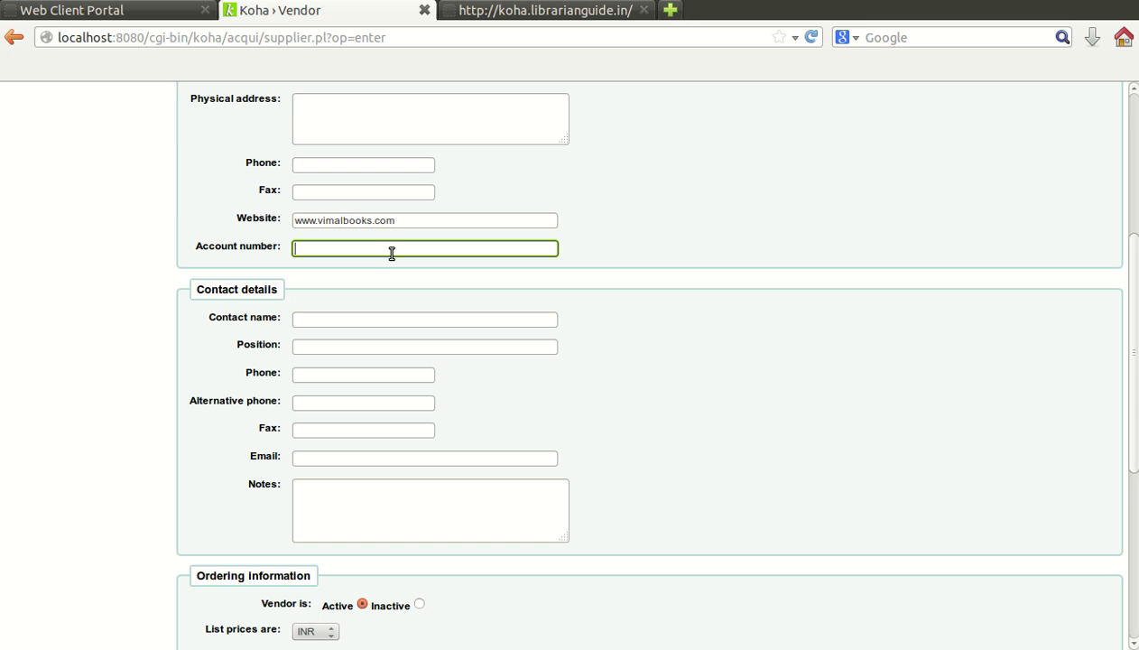
pyautogui.scroll(-3, 479, 274)
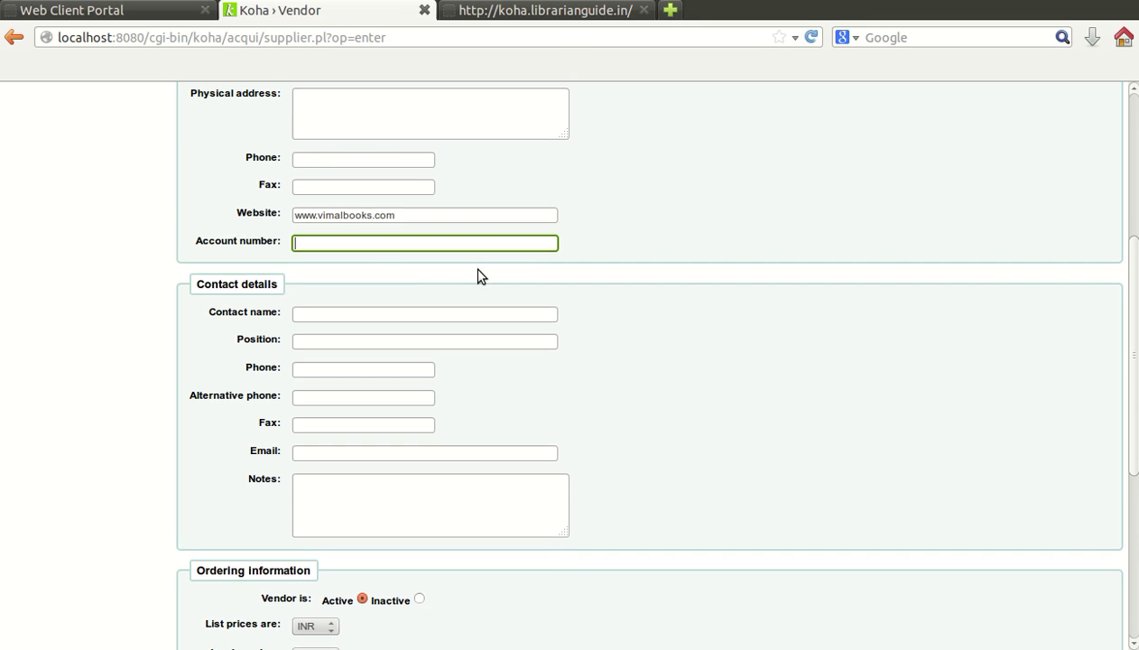
# Step: Enter the contact person's full name and the position Manager
pyautogui.click(354, 169)
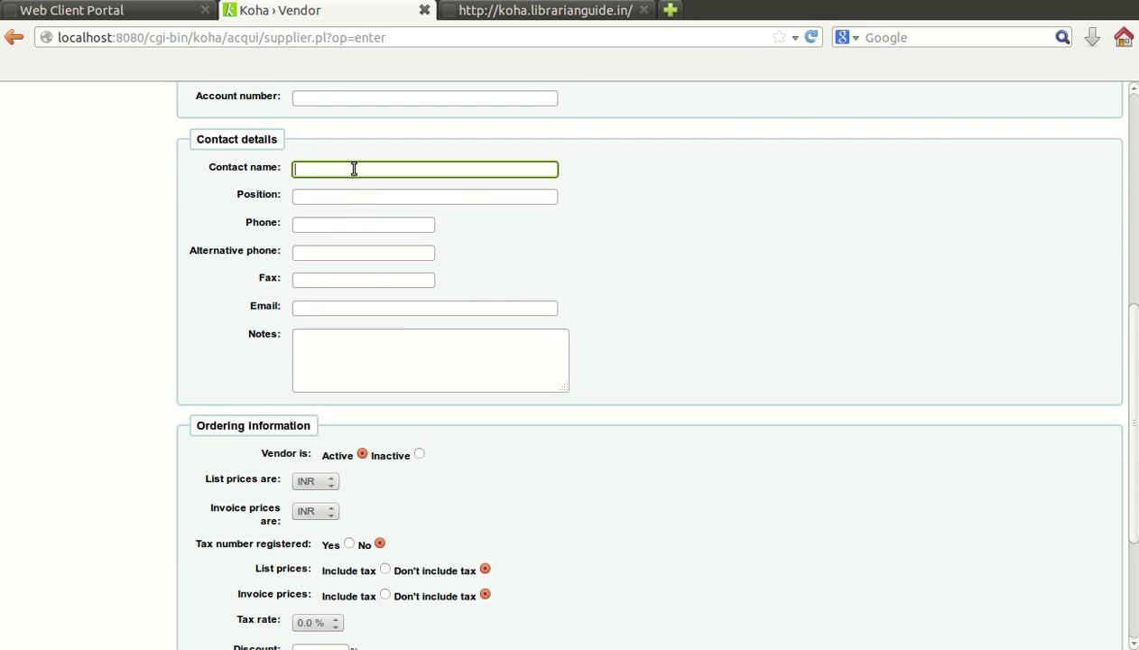
pyautogui.press('Tab')
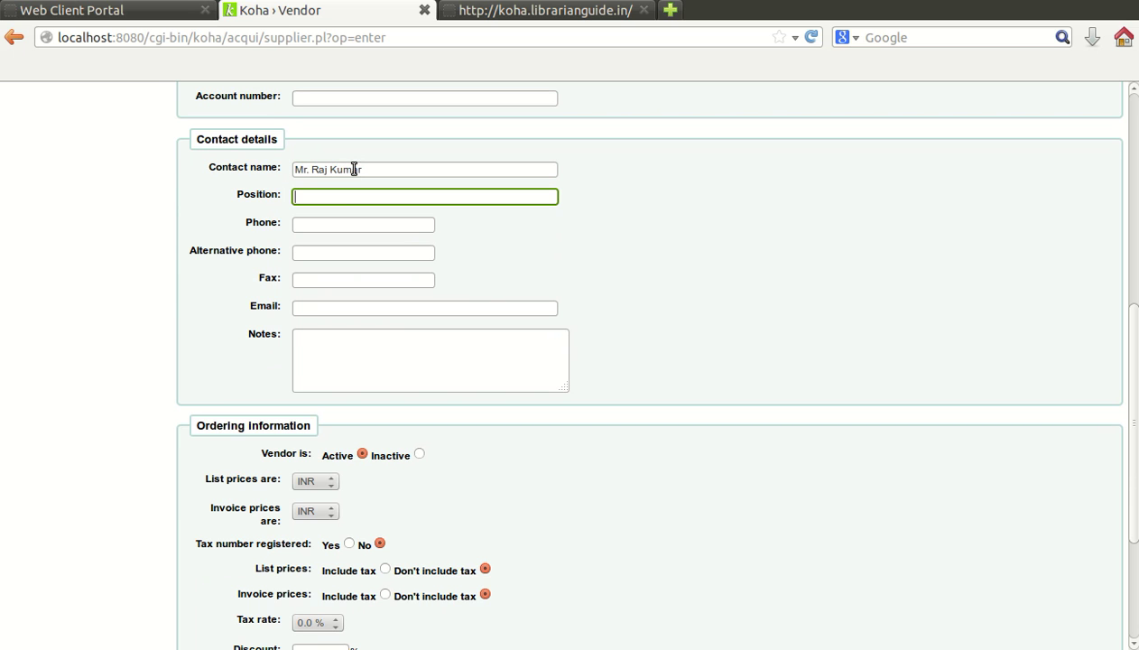
pyautogui.write('Manag')
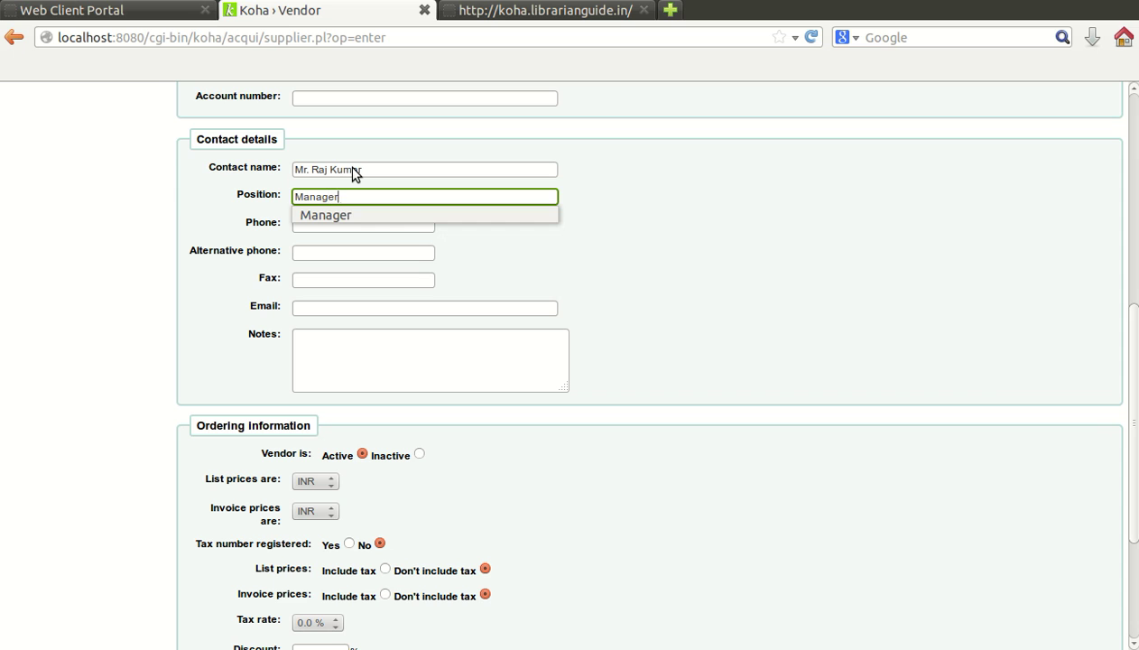
pyautogui.write('er')
pyautogui.press('Tab')
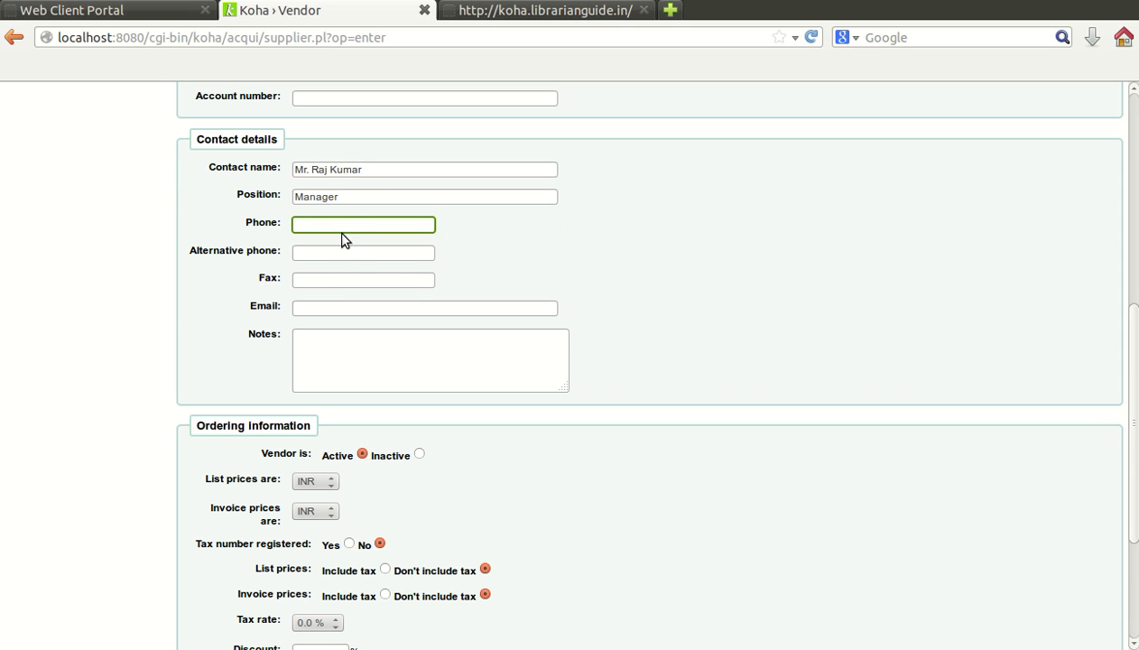
# Step: Fill in the contact's e-mail address using the autocomplete suggestion
pyautogui.click(347, 309)
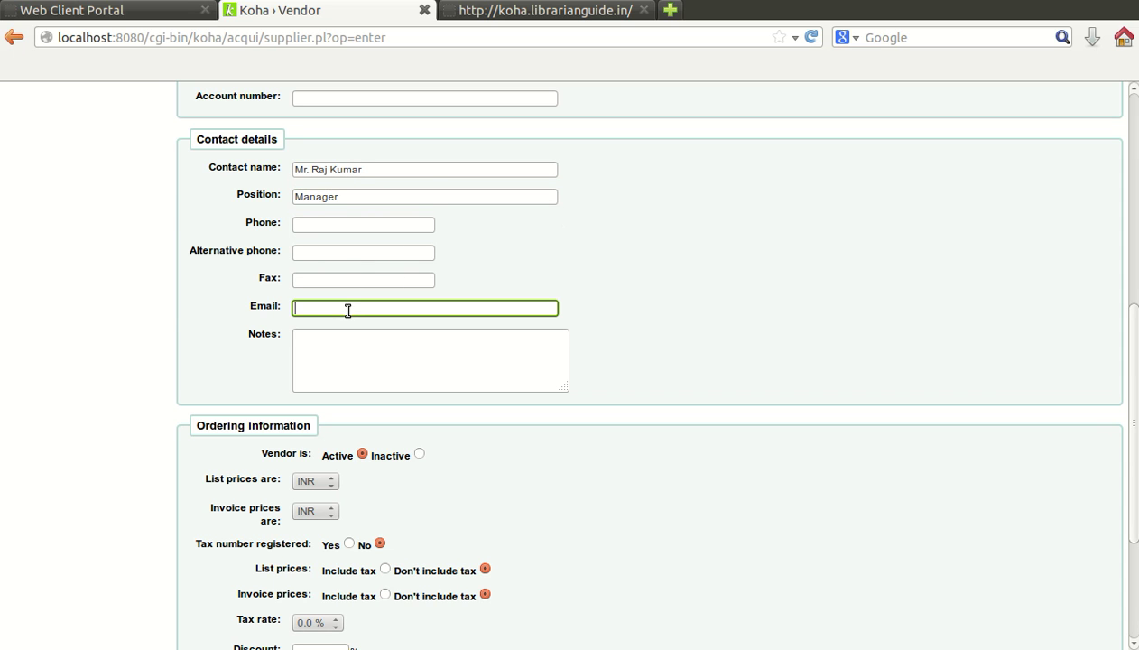
pyautogui.click(356, 327)
pyautogui.scroll(-2, 358, 331)
pyautogui.click(359, 249)
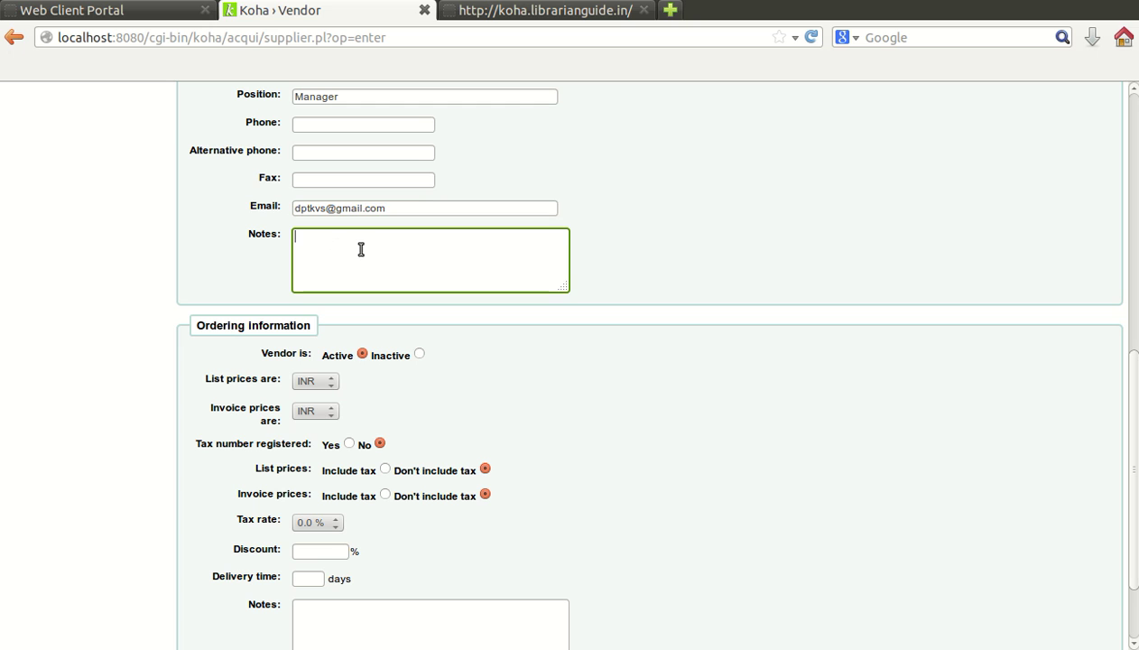
pyautogui.scroll(3, 542, 254)
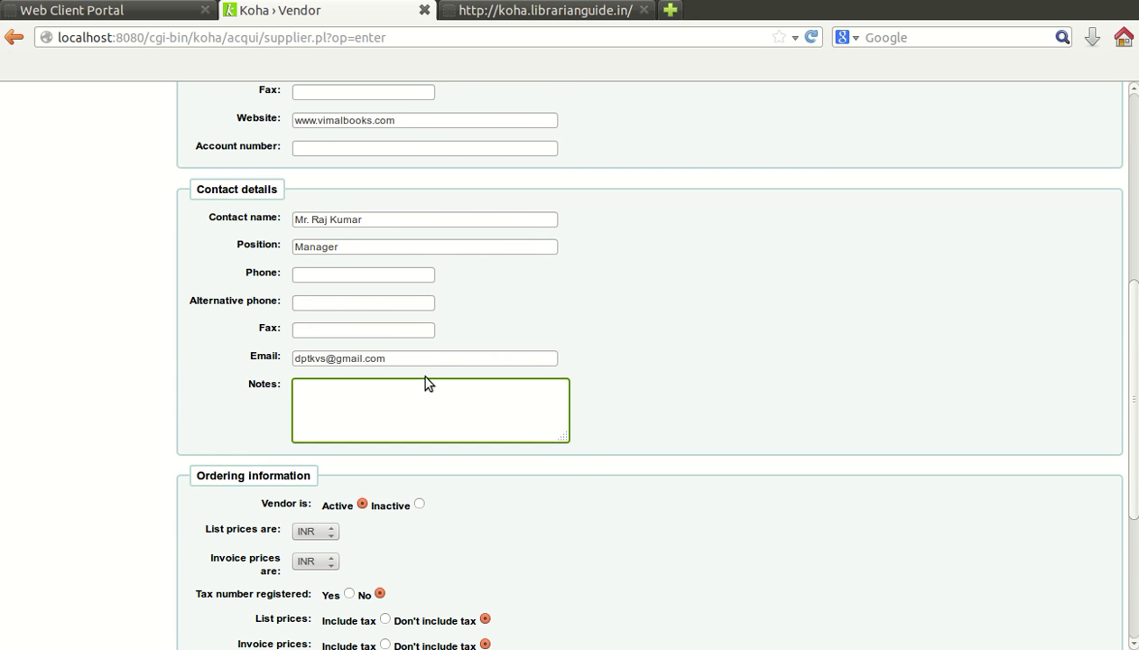
pyautogui.scroll(2, 330, 371)
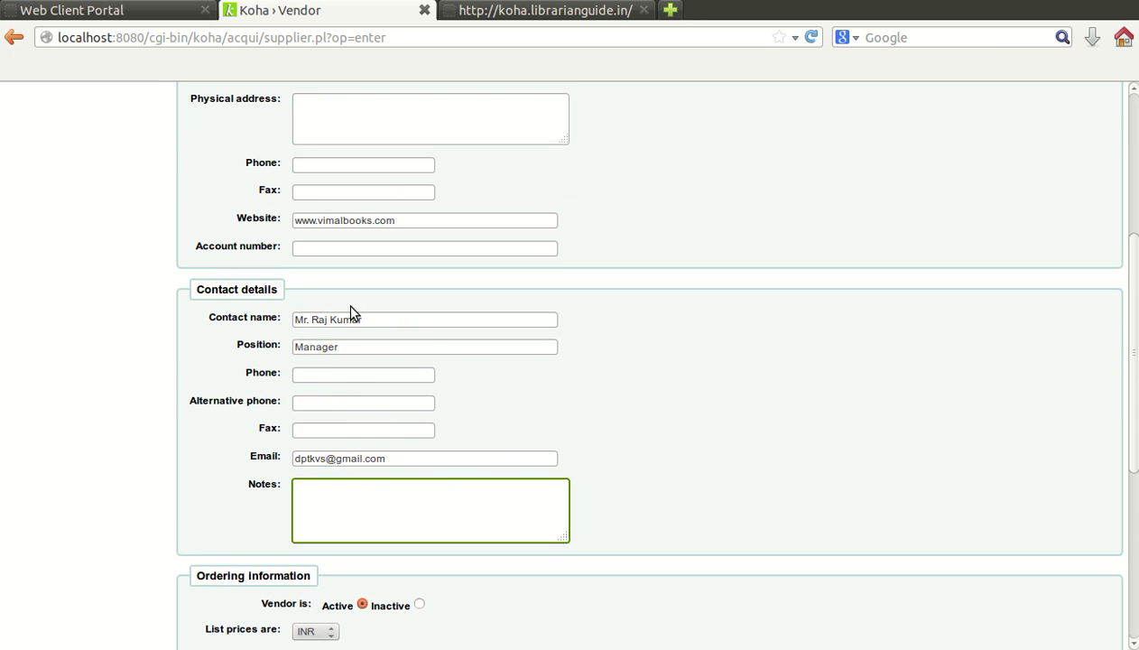
pyautogui.scroll(-4, 352, 308)
pyautogui.scroll(-2, 352, 308)
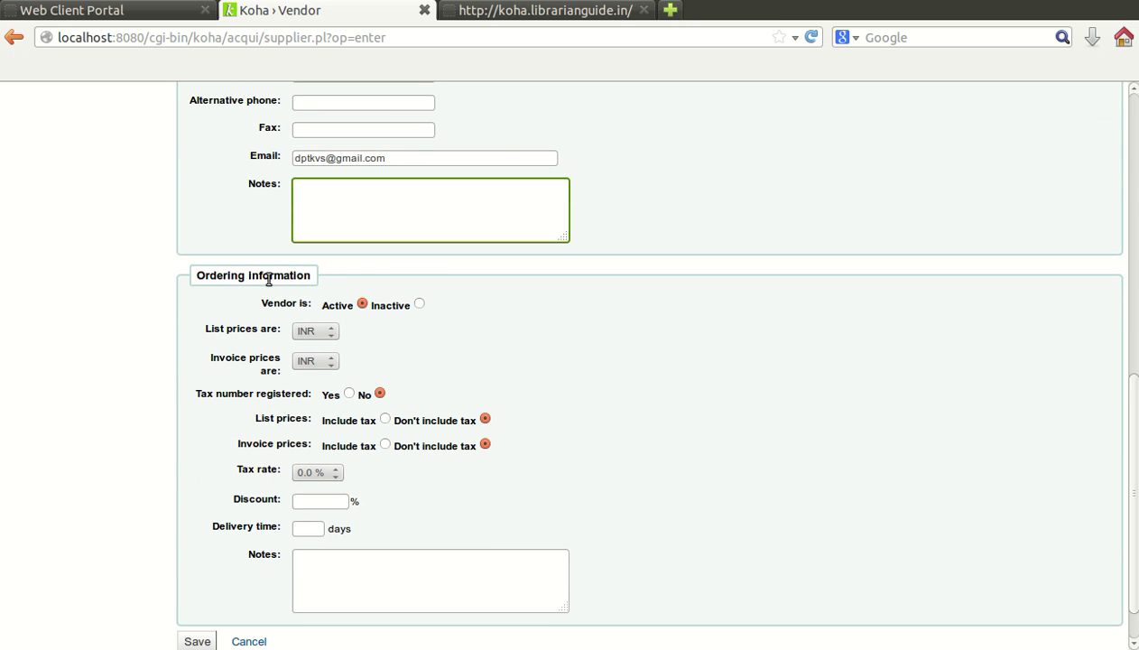
pyautogui.scroll(-1, 415, 282)
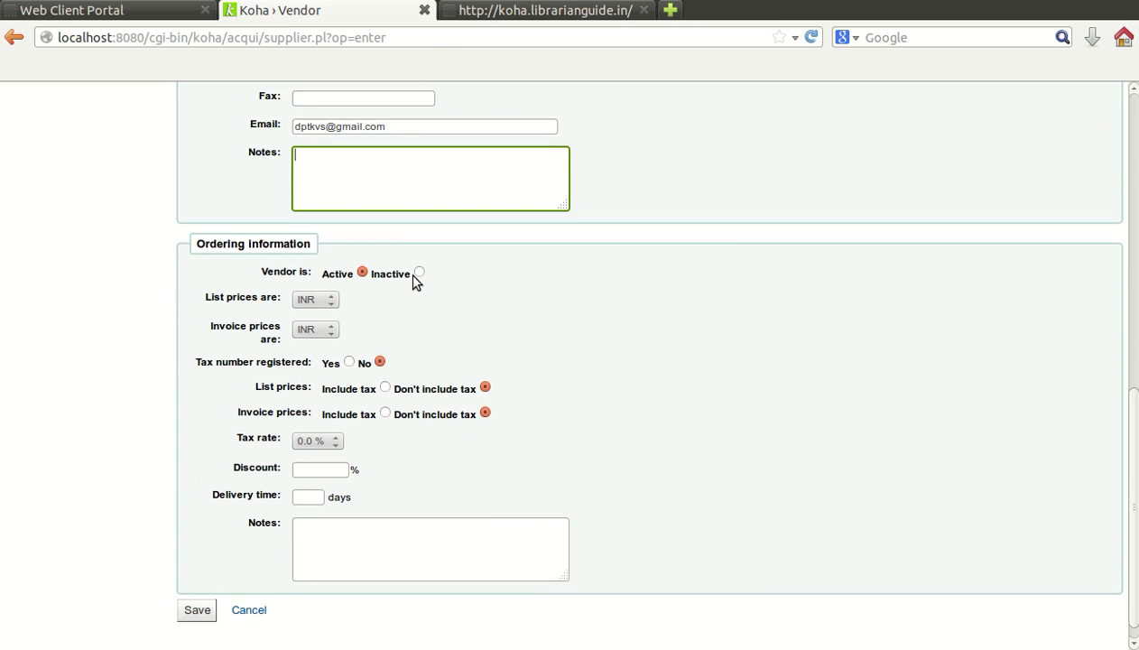
pyautogui.scroll(12, 414, 281)
pyautogui.scroll(-12, 364, 242)
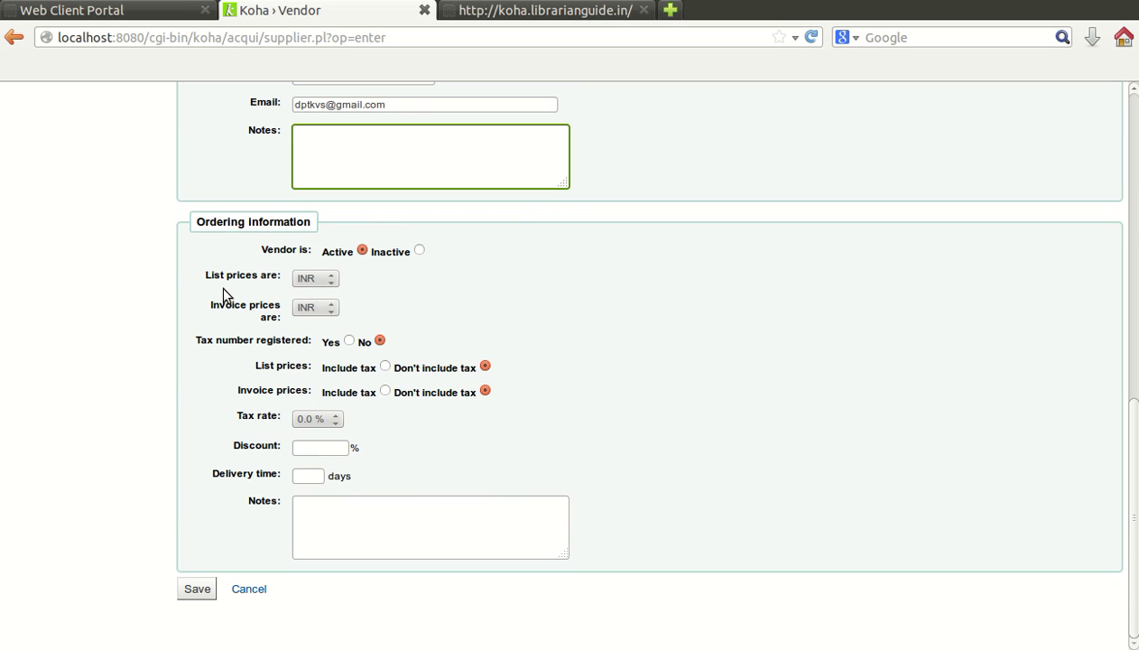
# Step: Keep INR for list and invoice prices, no tax registration, and a 0.0 % tax rate
pyautogui.click(325, 280)
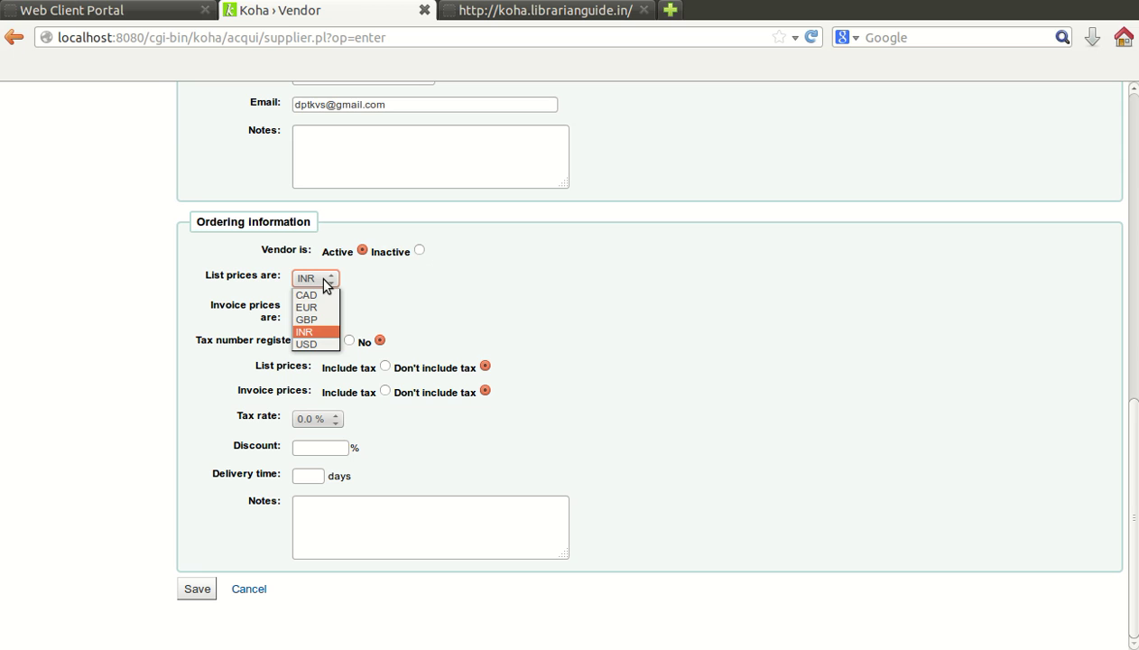
pyautogui.click(327, 284)
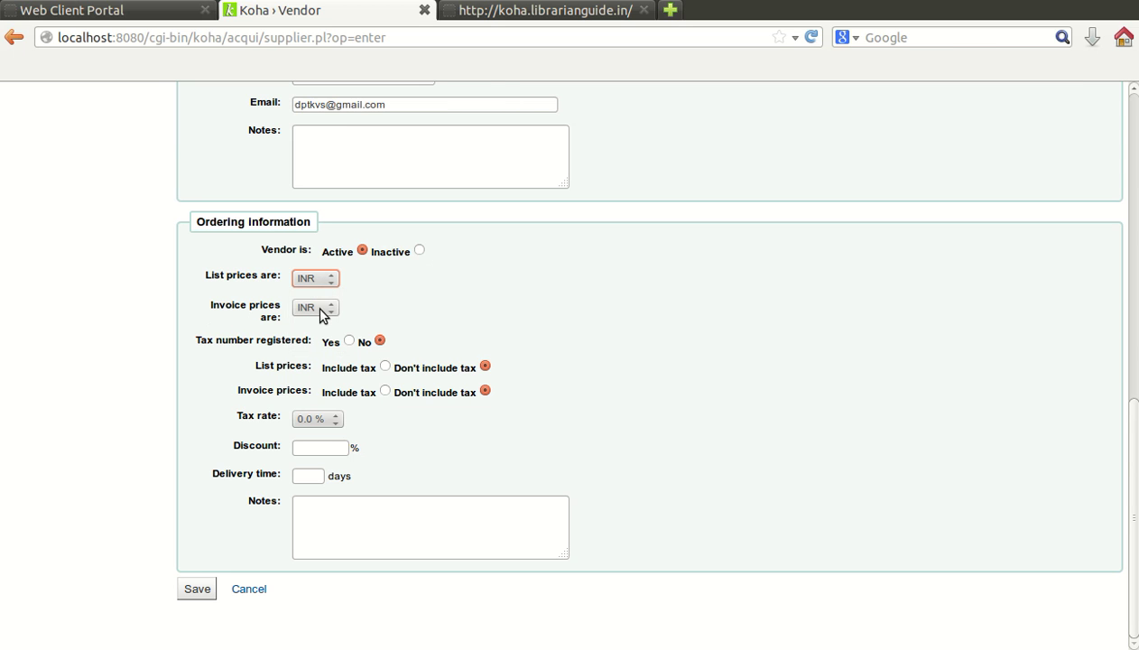
pyautogui.click(323, 313)
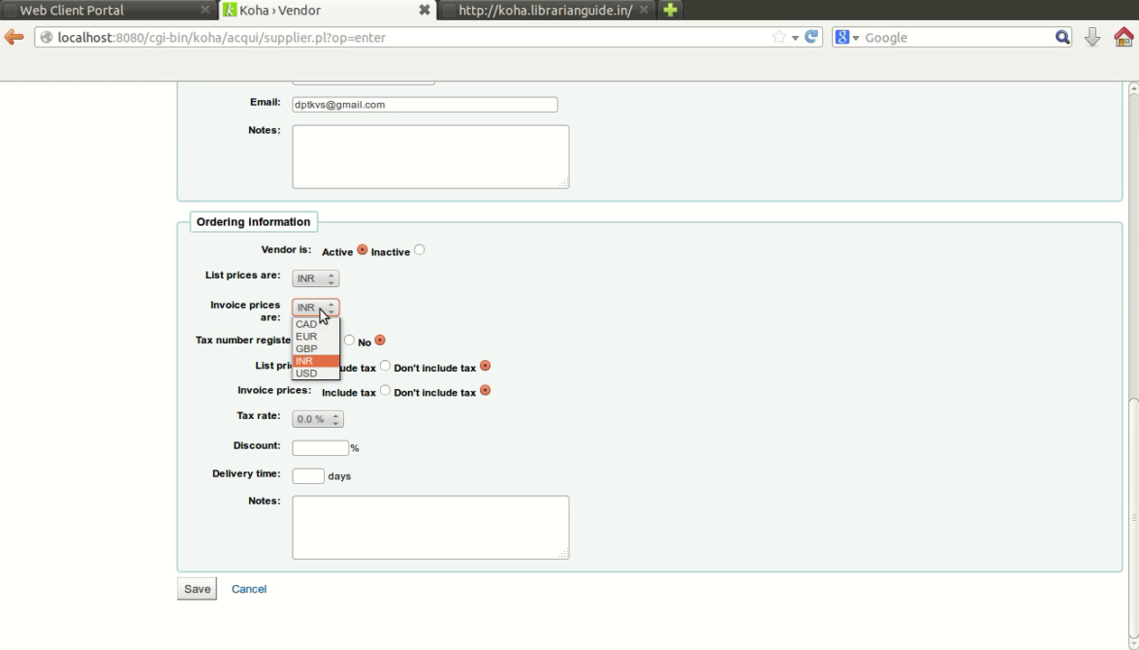
pyautogui.click(323, 313)
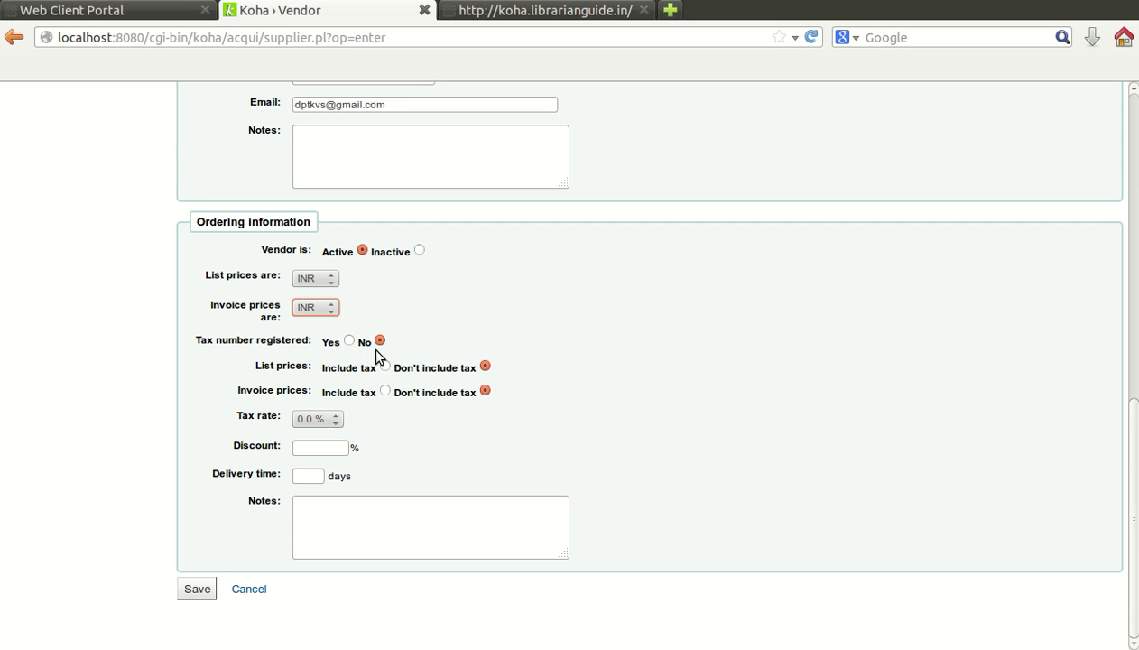
pyautogui.click(348, 340)
pyautogui.click(379, 341)
pyautogui.click(333, 420)
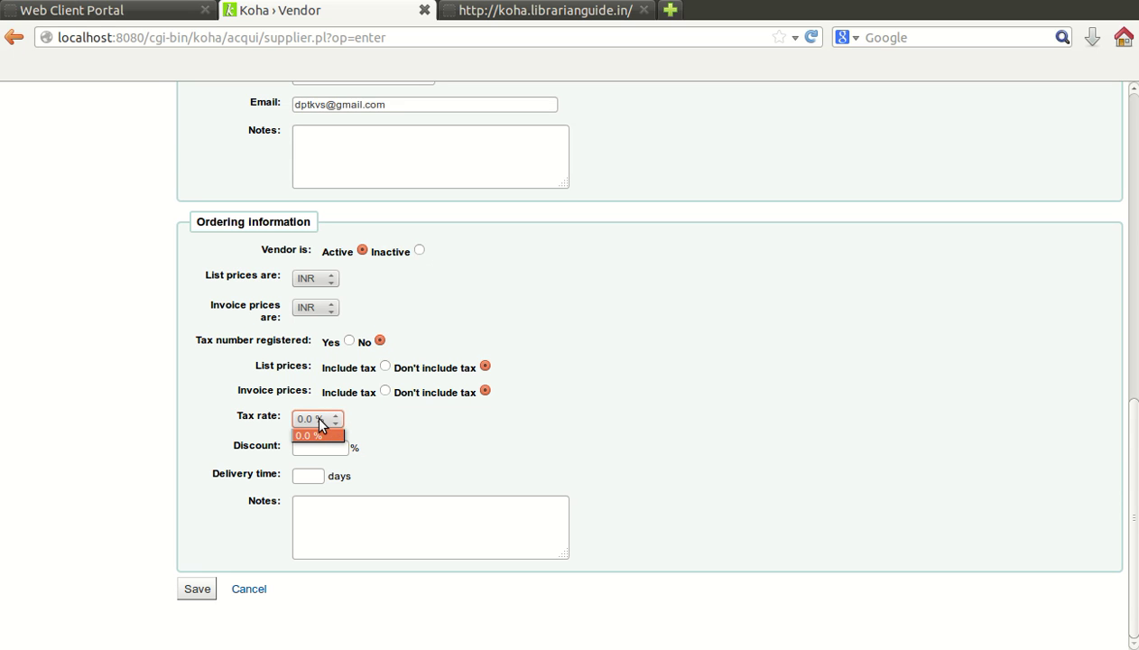
pyautogui.click(318, 422)
# Step: Give Vimal Books a 45-day delivery time and save the vendor record
pyautogui.click(330, 450)
pyautogui.scroll(5, 326, 449)
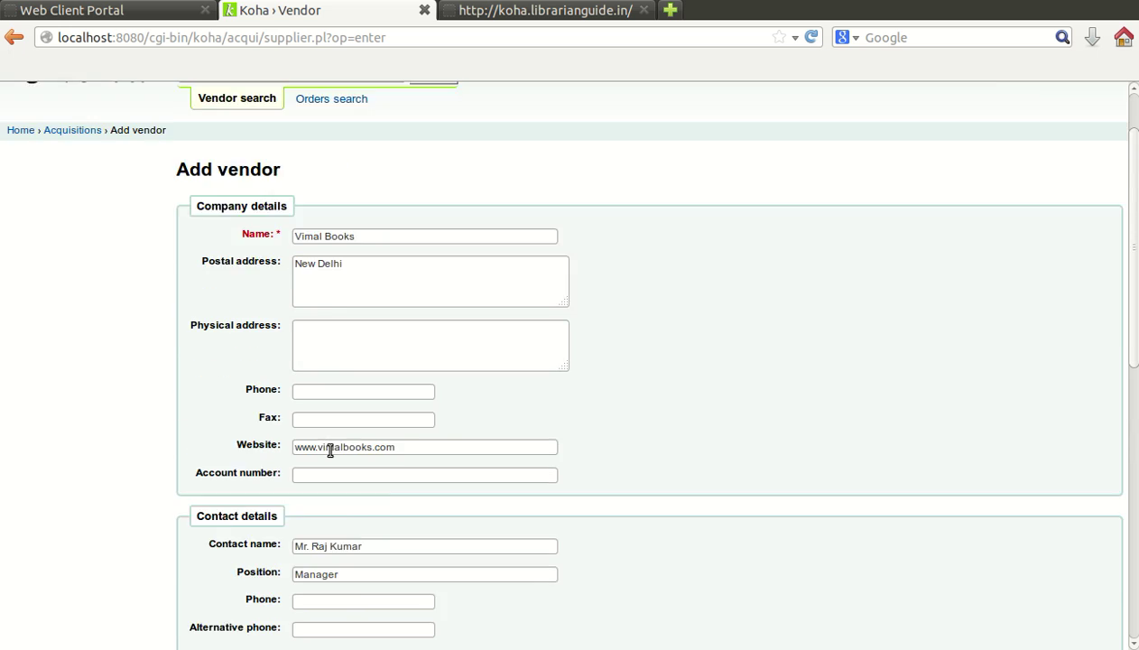
pyautogui.scroll(-8, 263, 283)
pyautogui.scroll(-3, 262, 283)
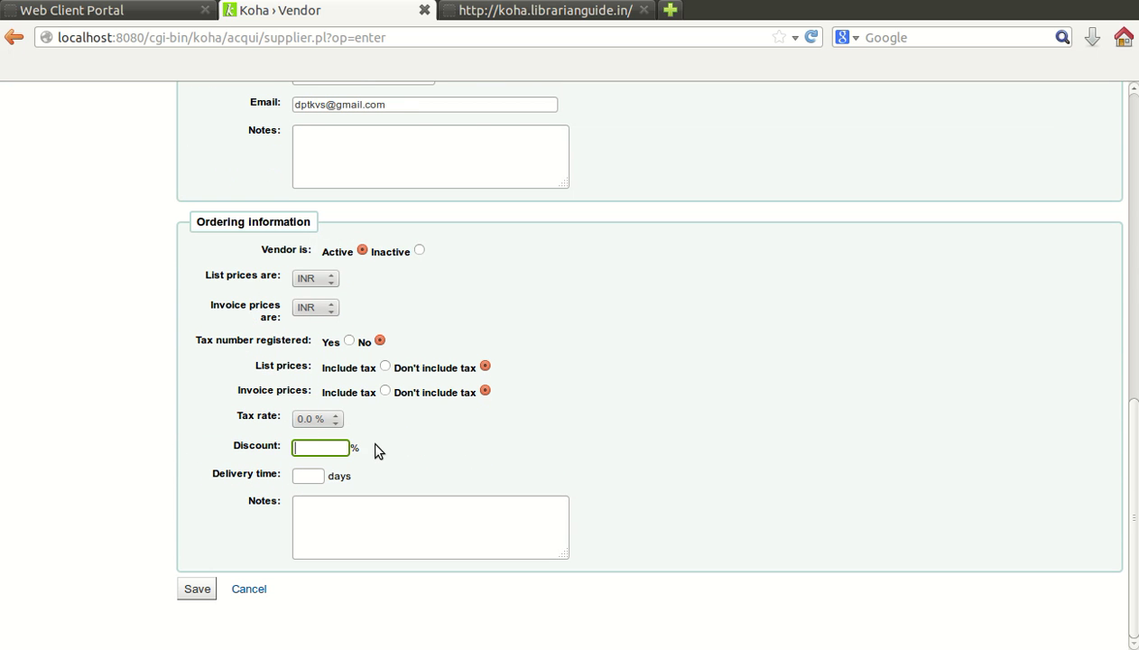
pyautogui.click(314, 474)
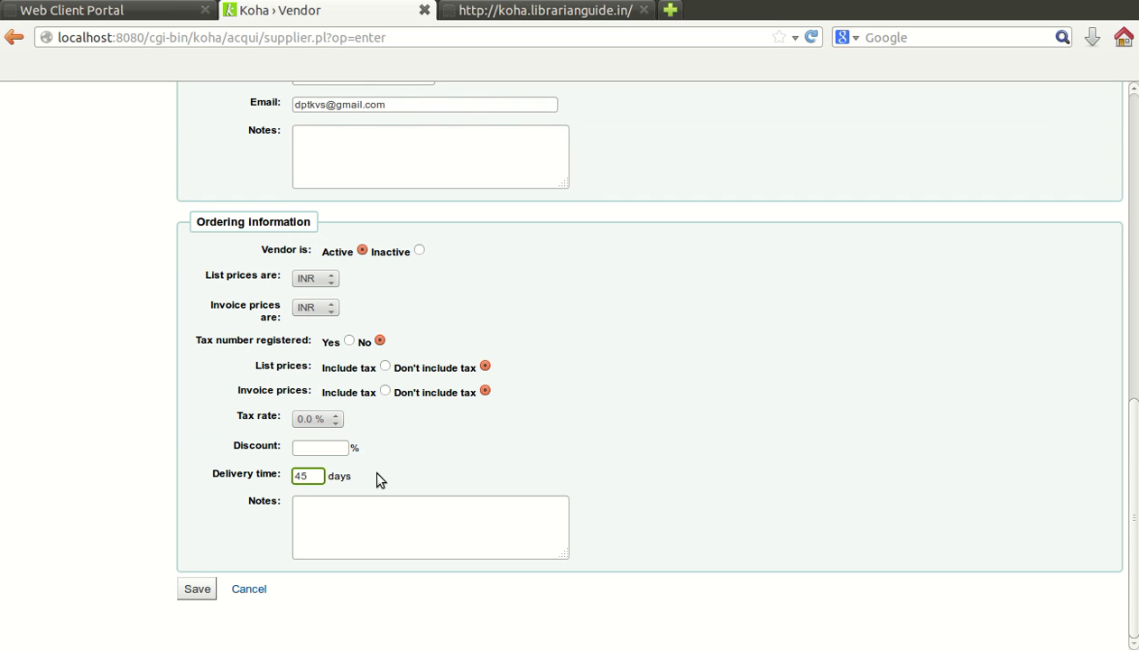
pyautogui.click(346, 504)
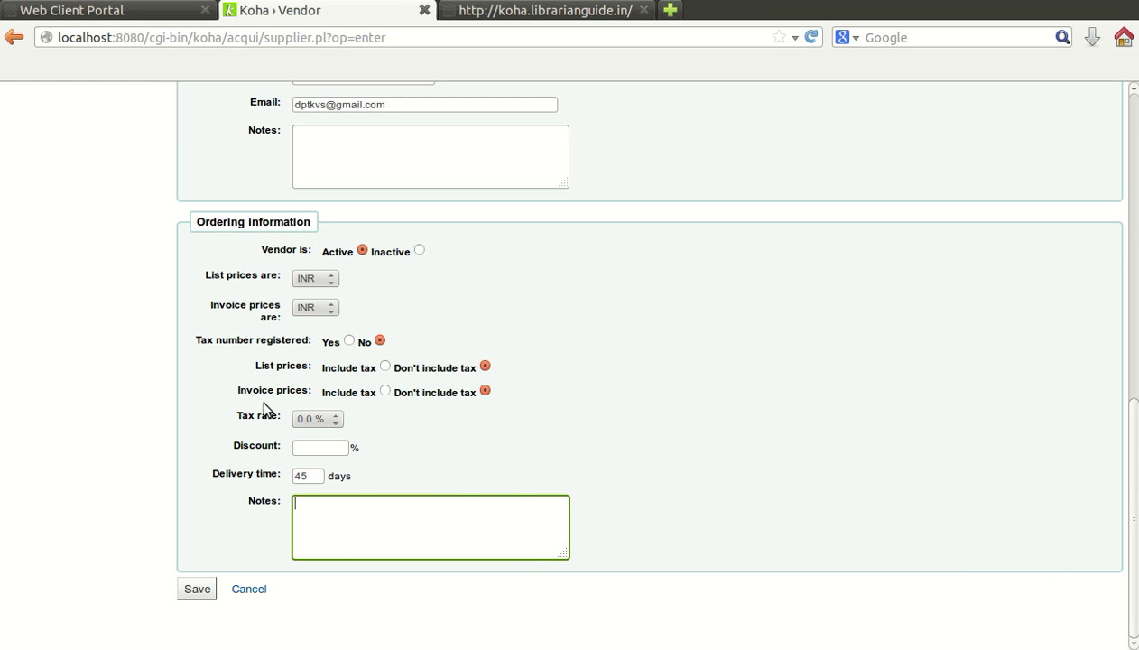
pyautogui.click(197, 589)
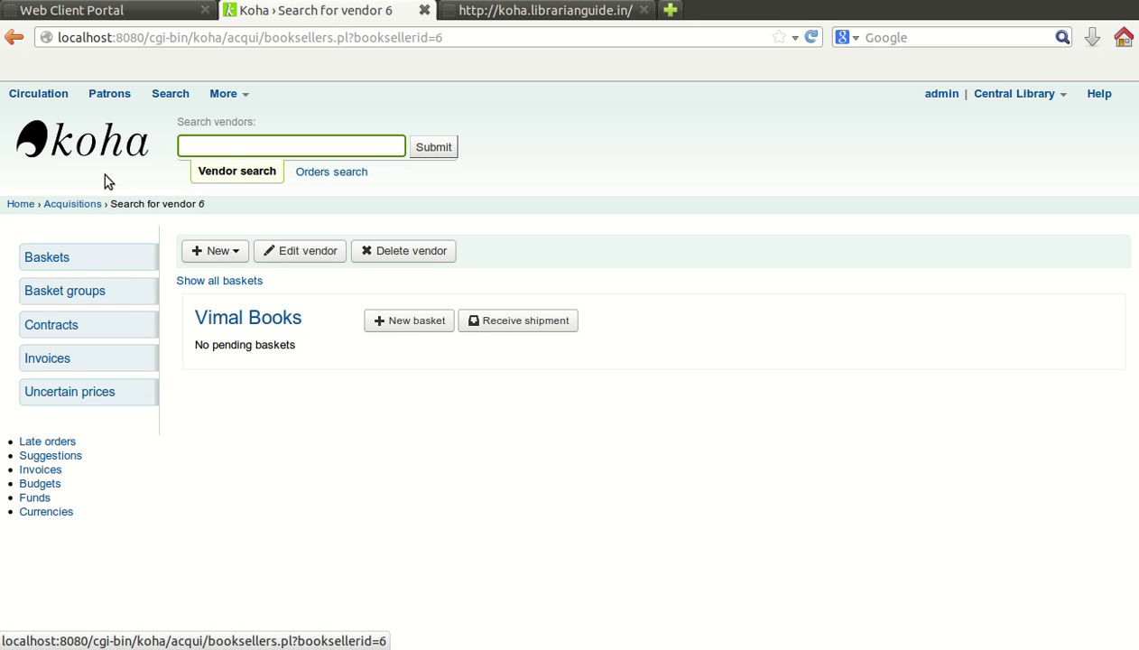
# Step: Go back to Acquisitions and search vendors for 'vimal' to list Vimal Books
pyautogui.click(86, 144)
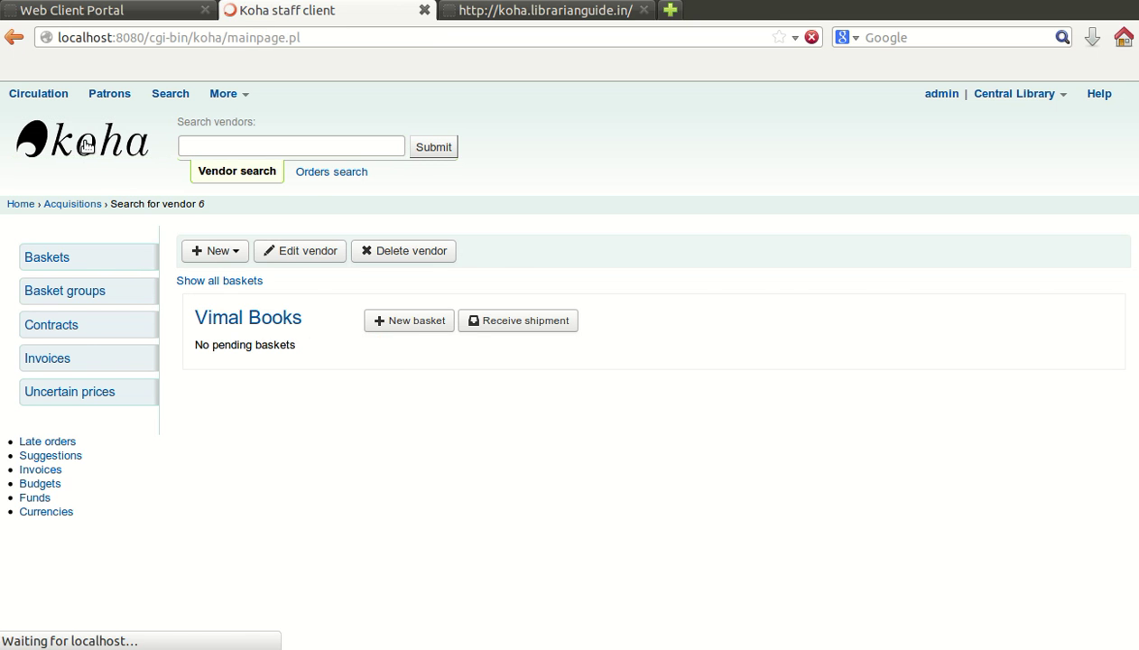
pyautogui.click(424, 327)
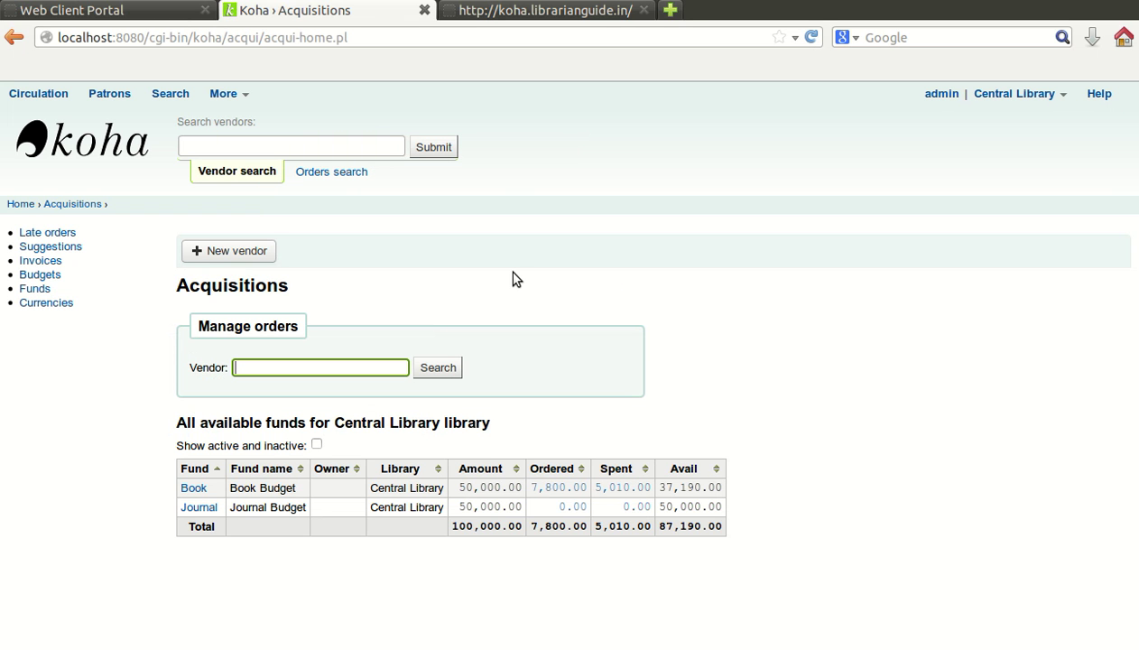
pyautogui.write('vimal')
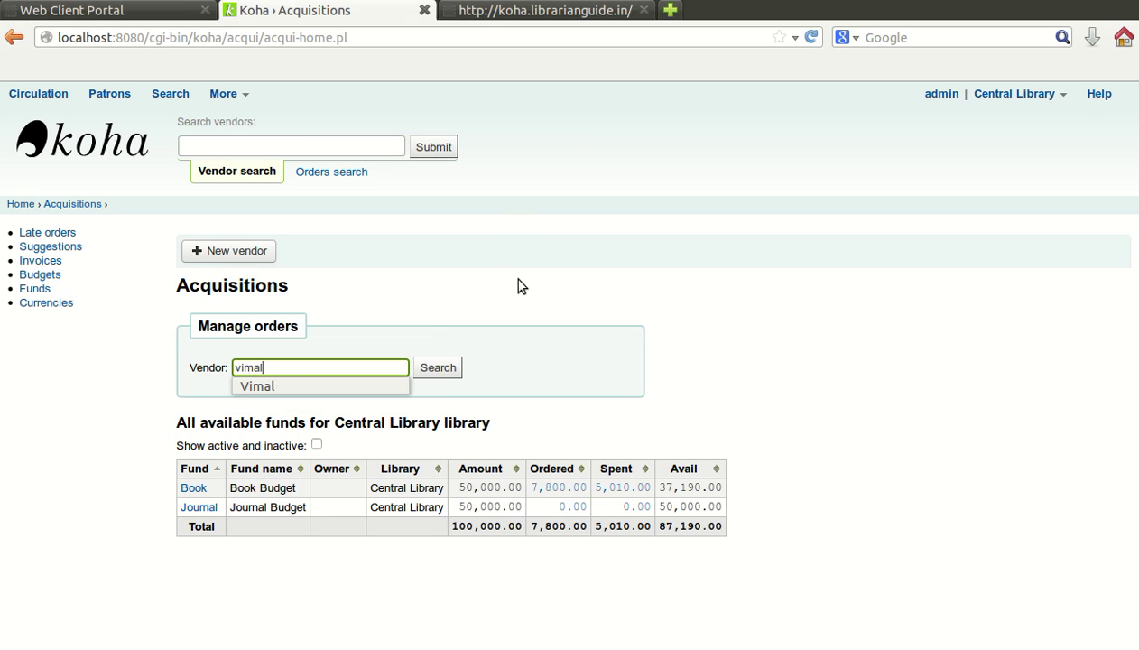
pyautogui.click(527, 303)
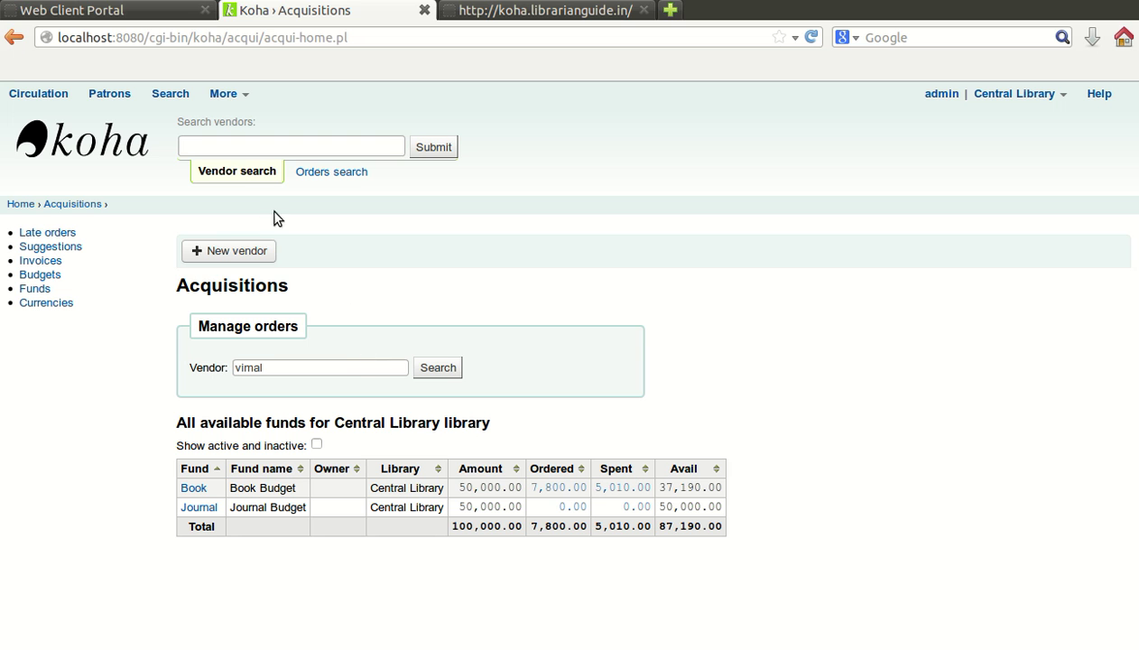
pyautogui.click(223, 144)
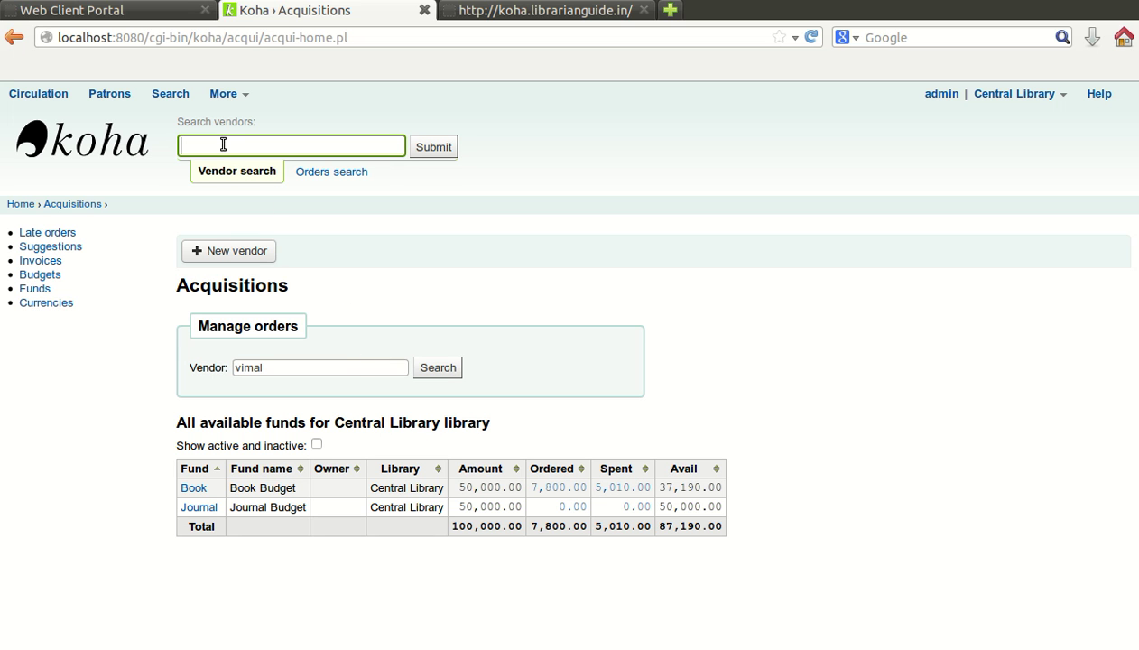
pyautogui.click(438, 368)
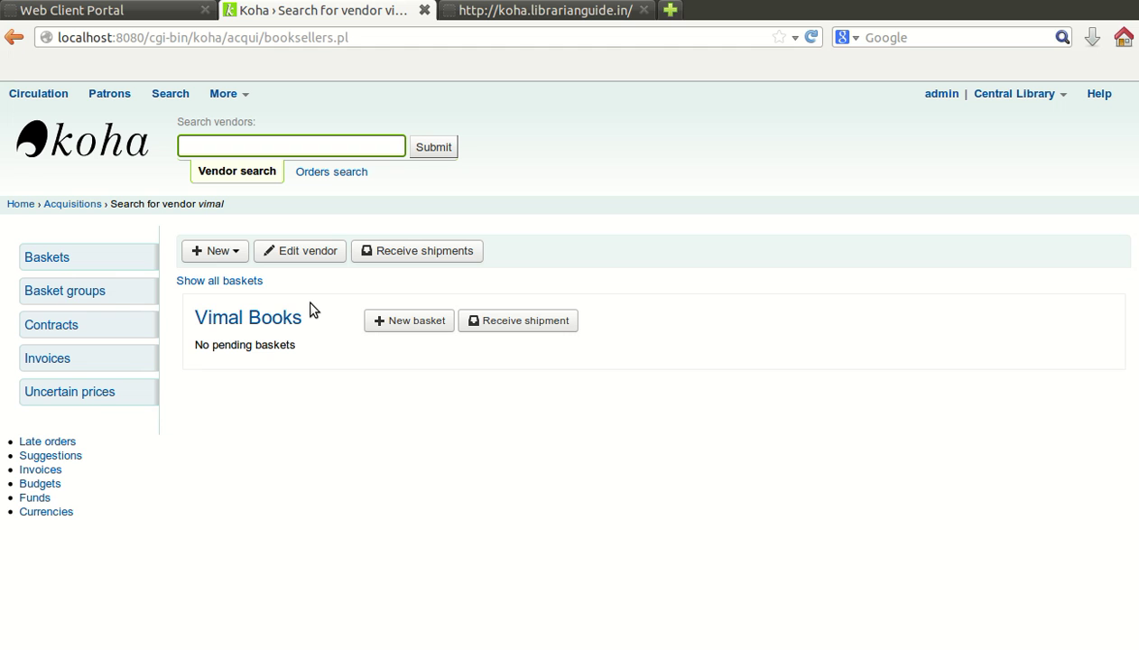
# Step: Show all Vimal Books baskets and start a new basket for the vendor
pyautogui.click(236, 283)
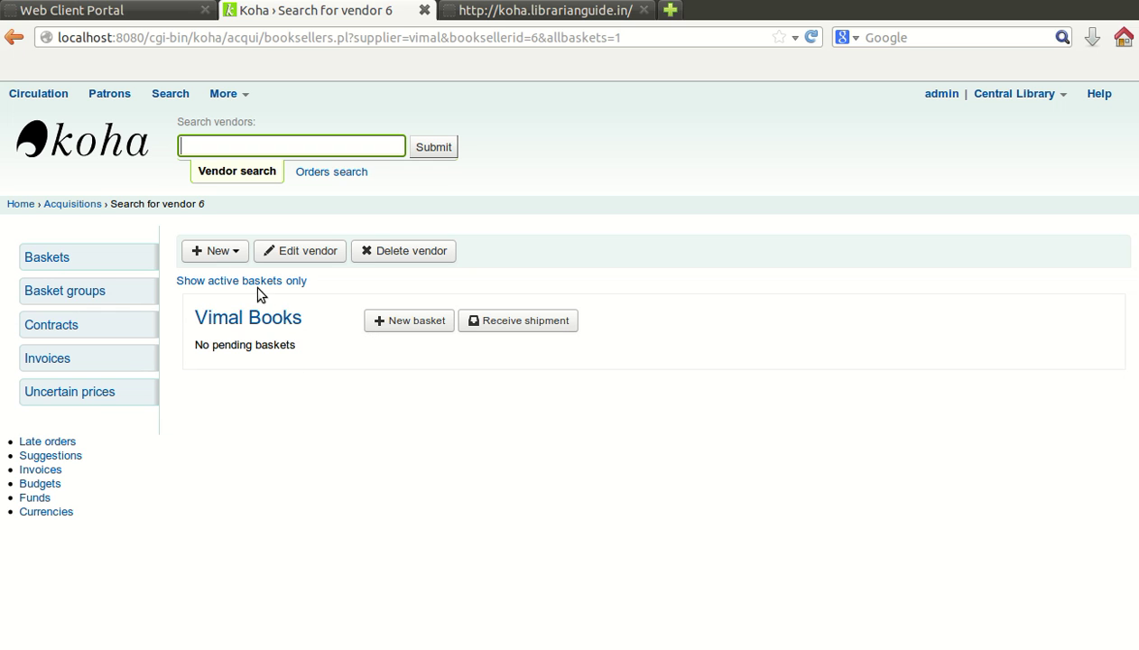
pyautogui.click(430, 328)
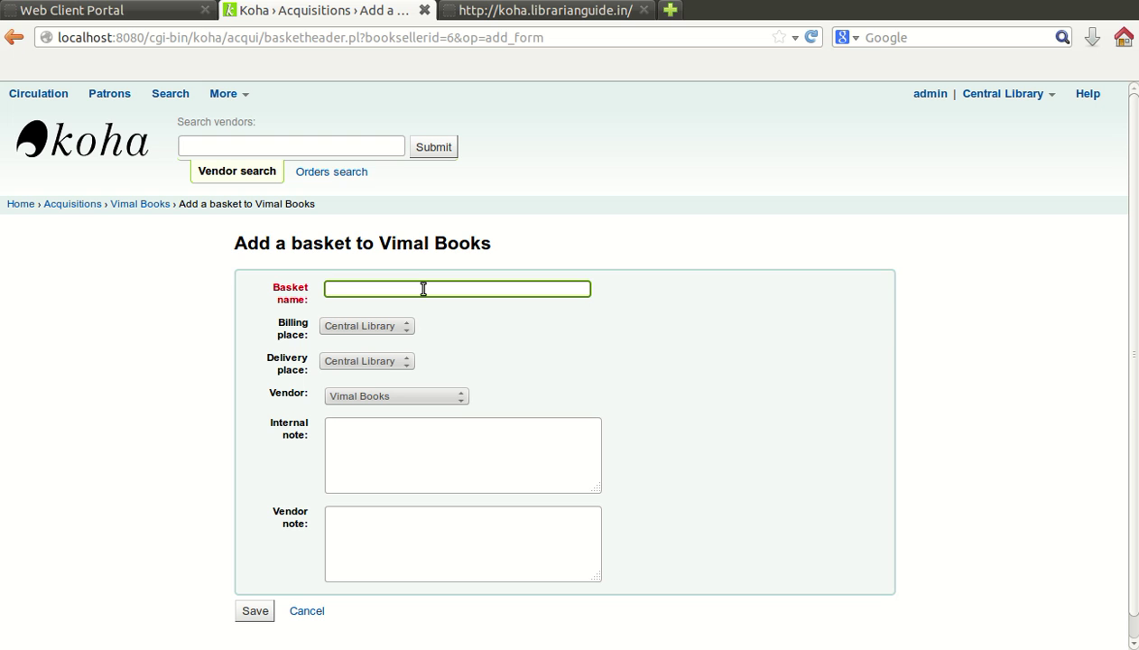
# Step: Name the basket Vimal-1 and keep Central Library as billing place
pyautogui.write('imal-1')
pyautogui.click(388, 330)
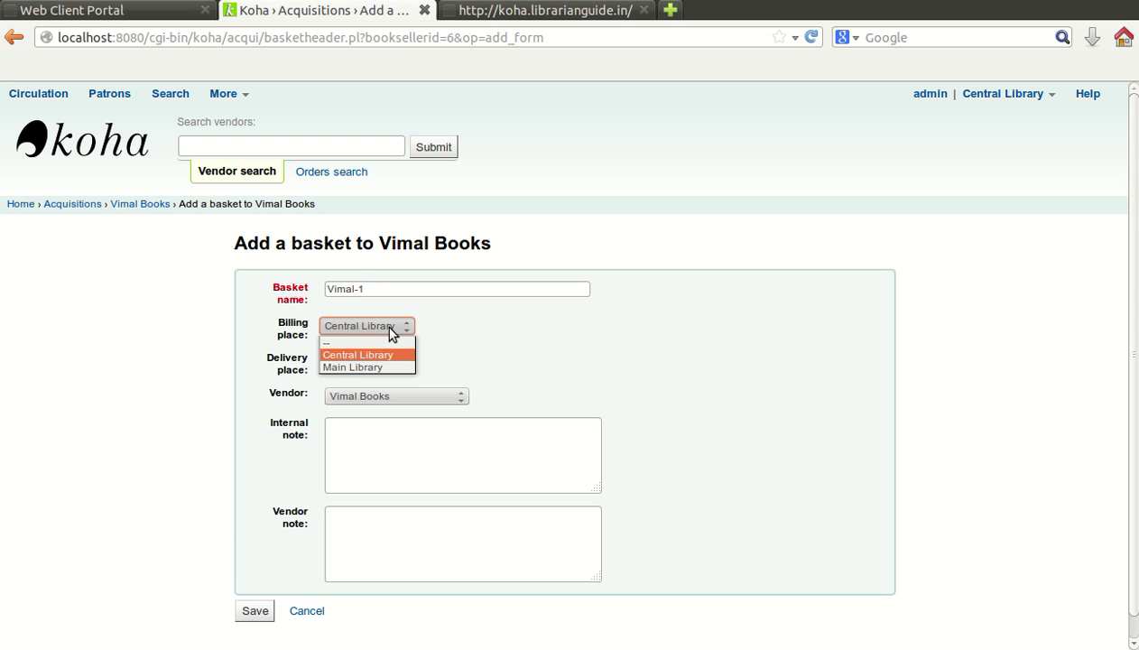
pyautogui.click(379, 352)
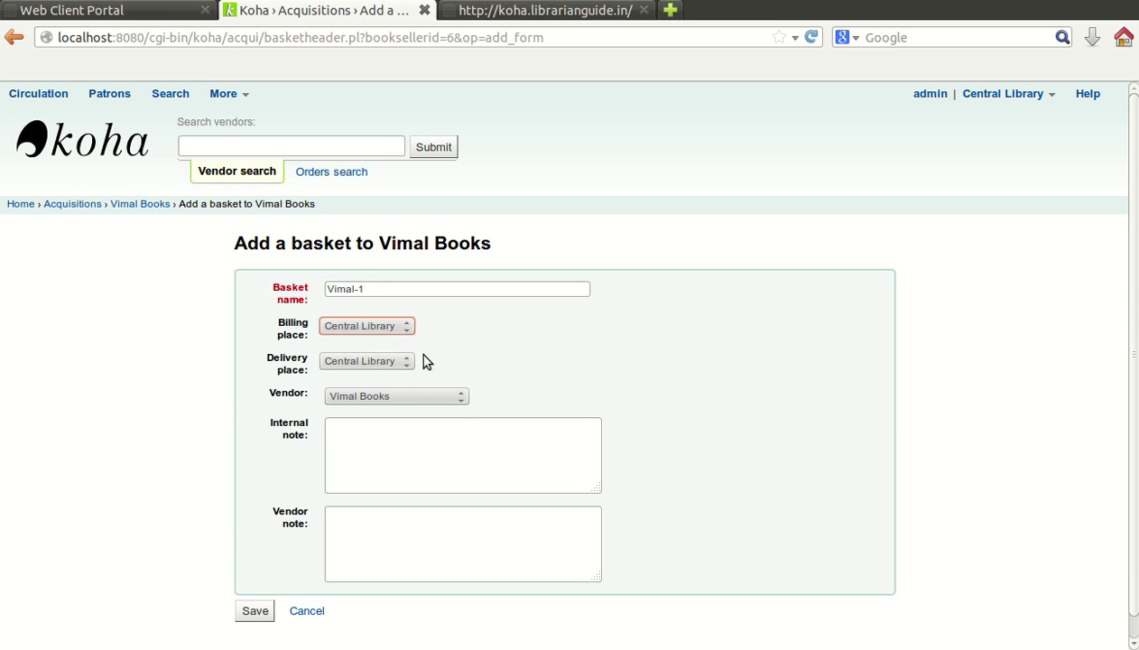
pyautogui.click(394, 426)
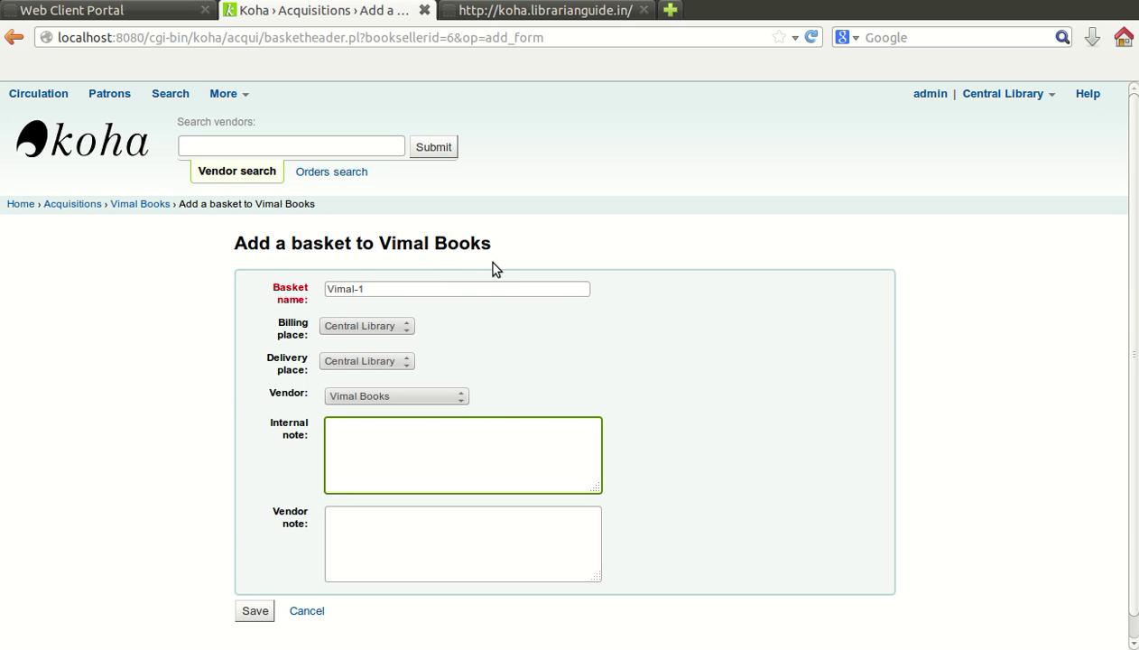
pyautogui.click(454, 527)
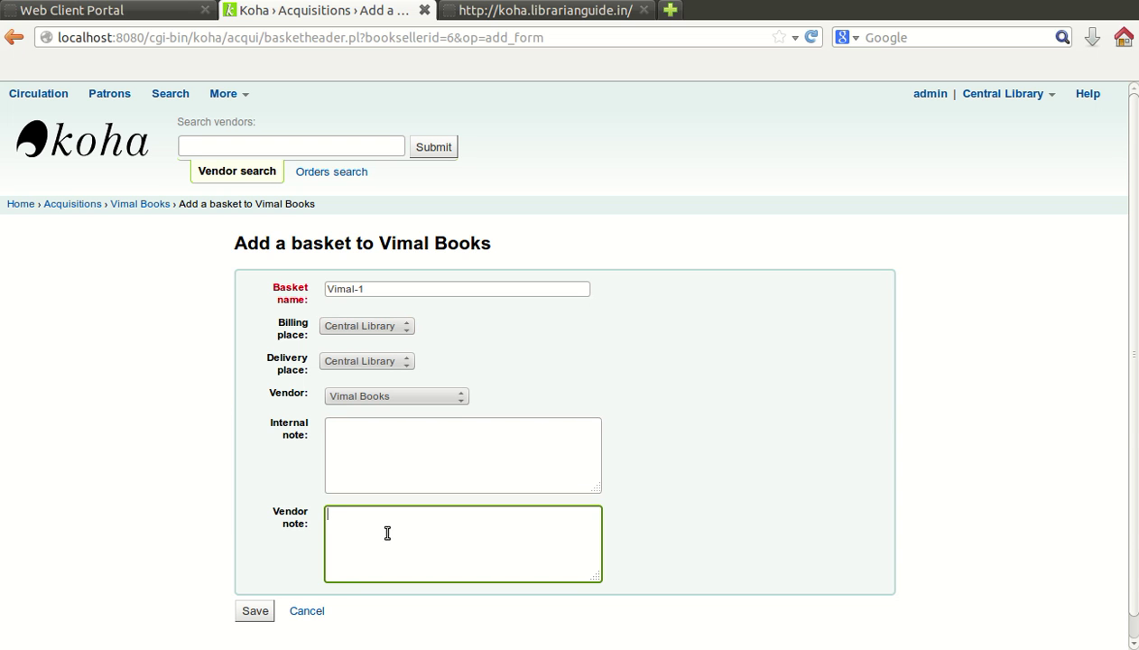
# Step: Save basket Vimal-1 and go to the From an existing record search box
pyautogui.click(262, 614)
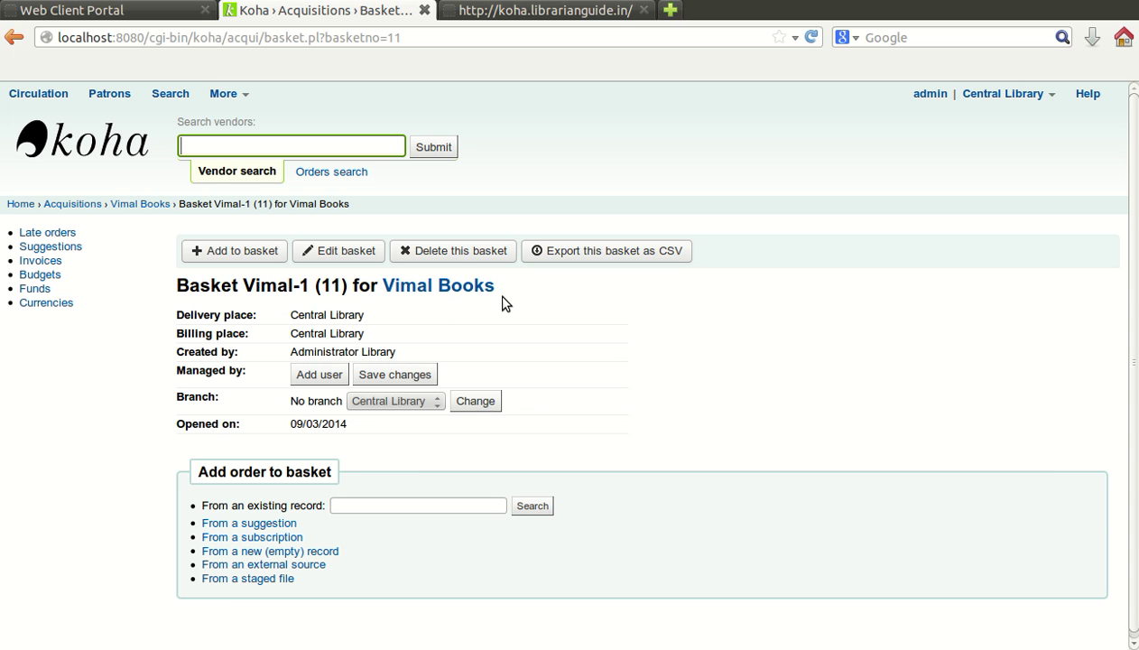
pyautogui.scroll(-1, 503, 305)
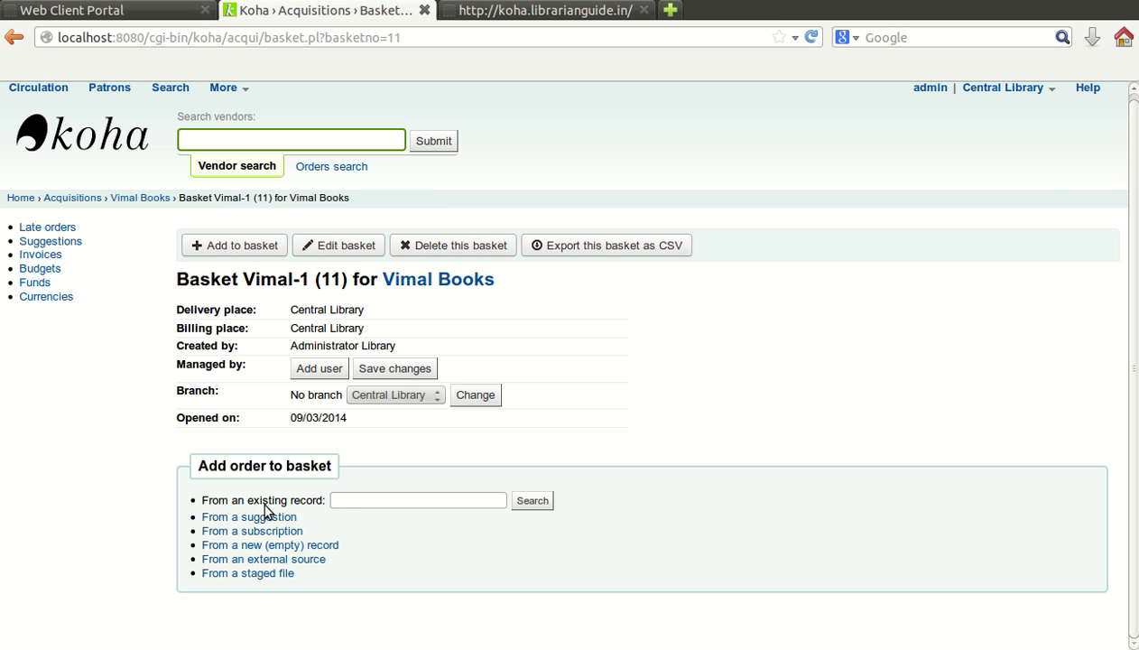
pyautogui.click(344, 502)
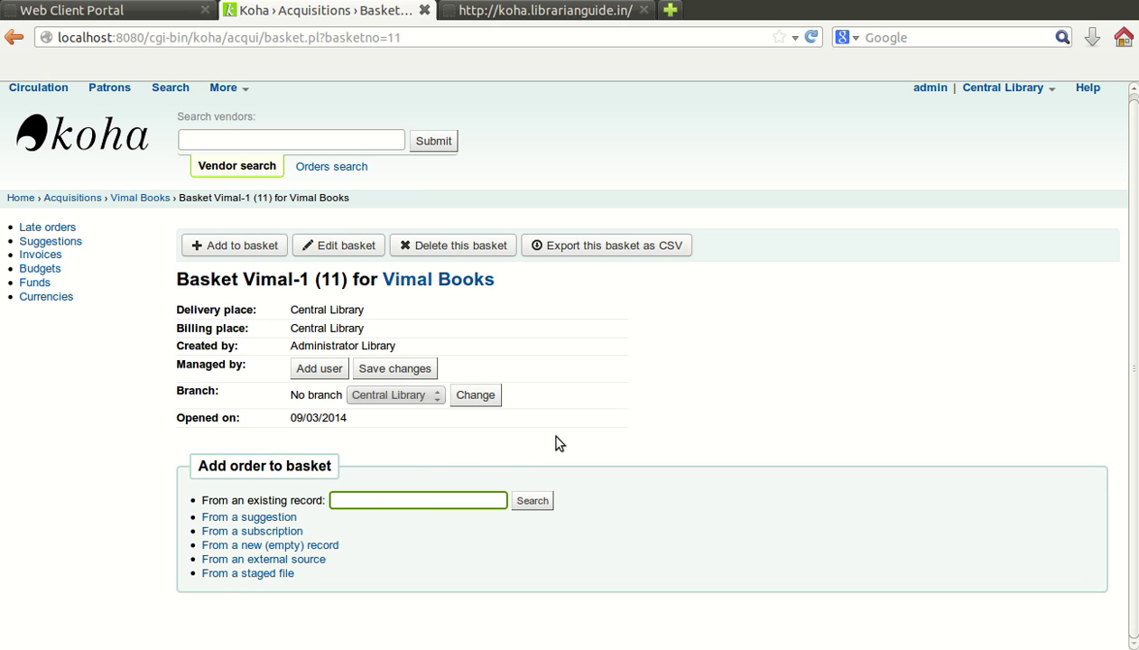
# Step: Search existing records for 'classification'
pyautogui.click(377, 500)
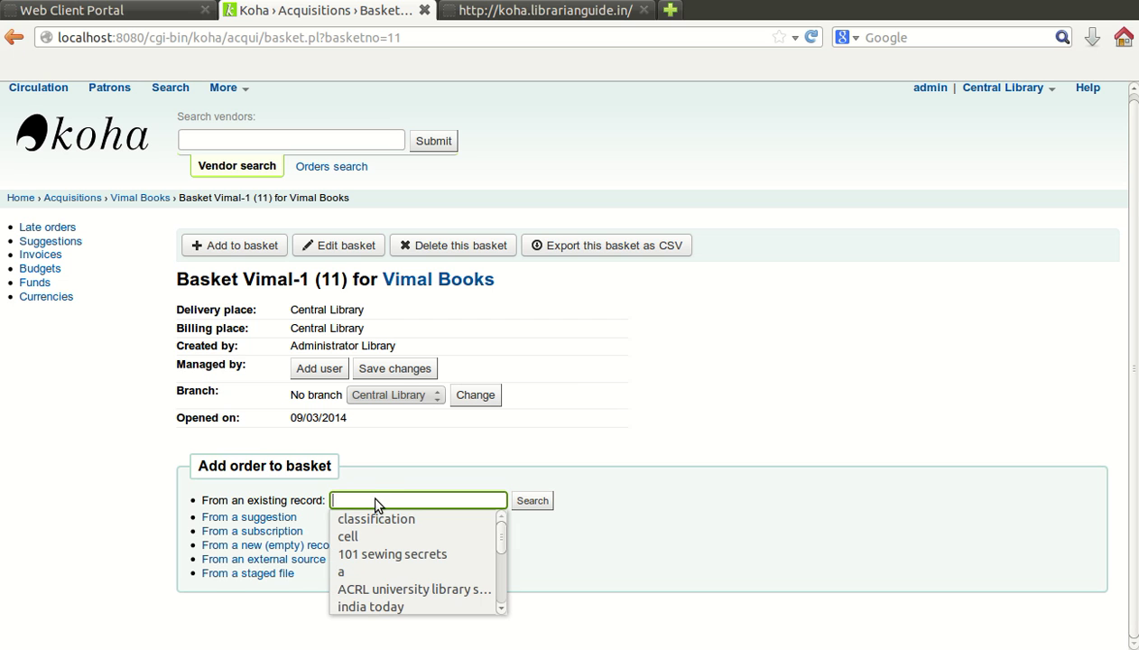
pyautogui.click(372, 516)
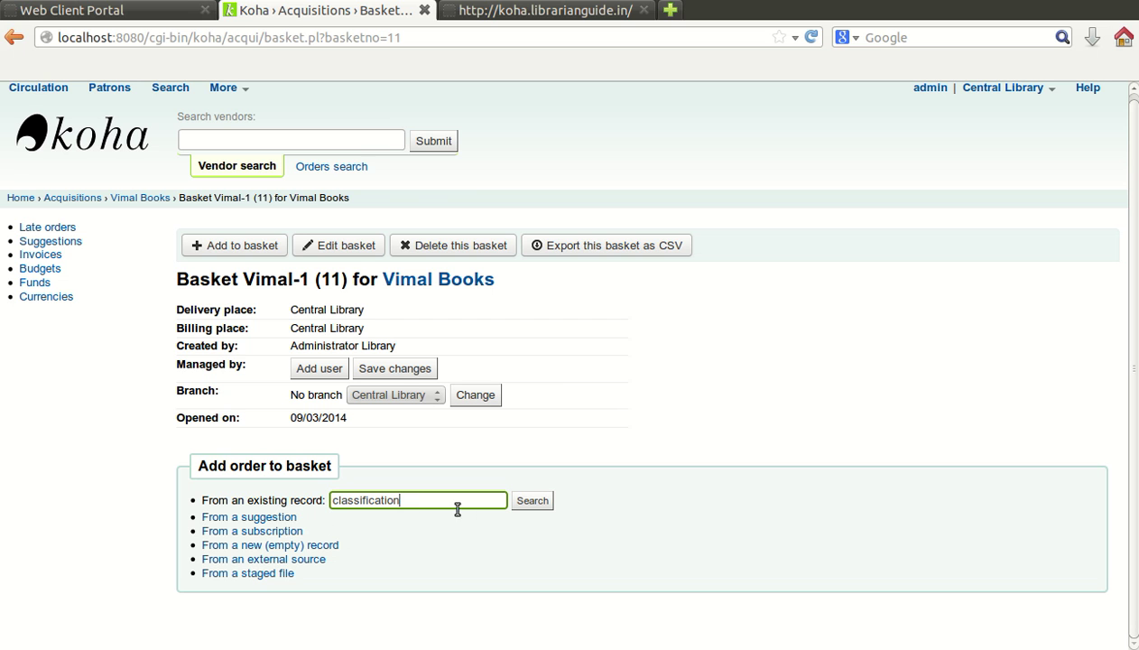
pyautogui.click(539, 502)
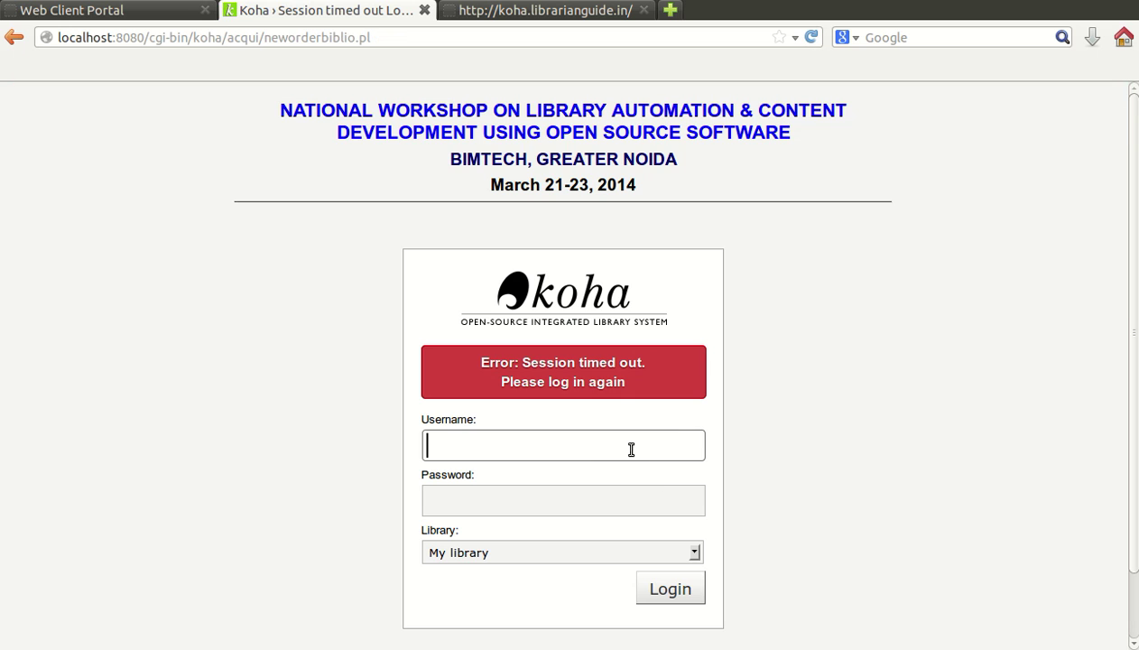
# Step: Log back in with saved credentials after the timeout and rerun the classification search
pyautogui.click(567, 444)
pyautogui.rightClick(781, 208)
pyautogui.click(804, 214)
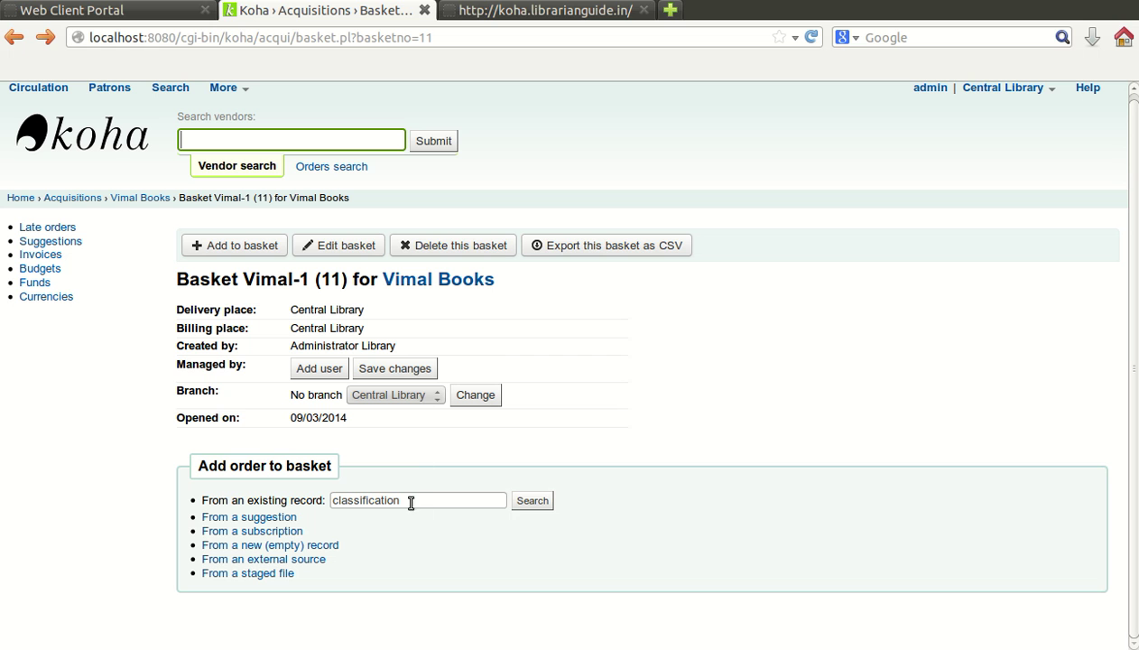
pyautogui.click(532, 502)
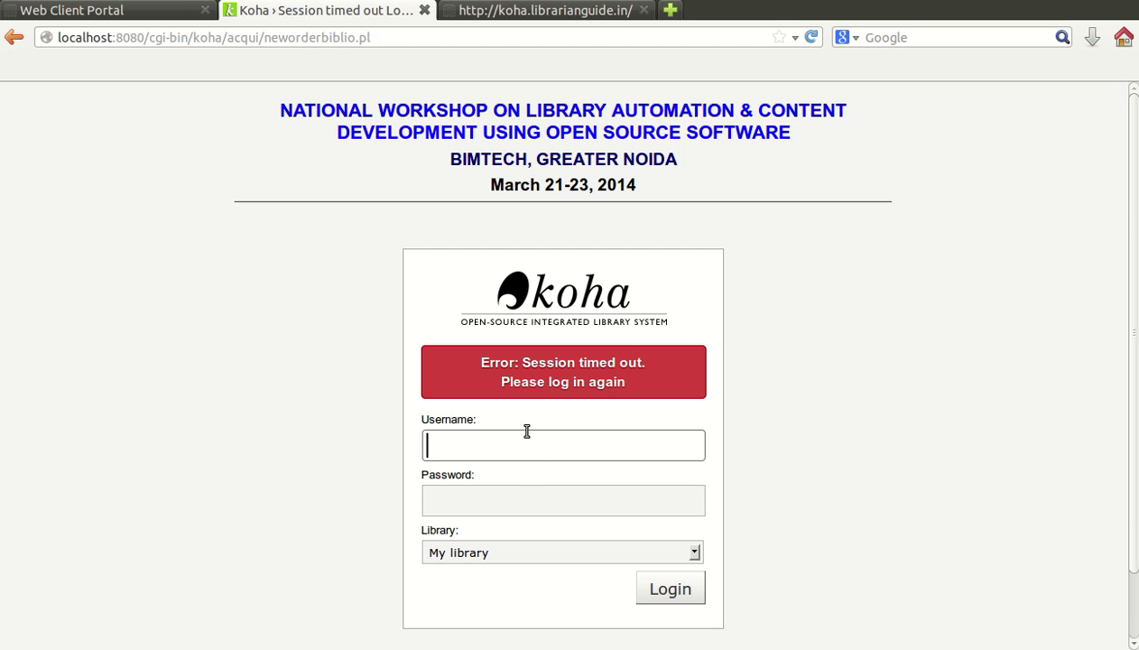
pyautogui.click(521, 445)
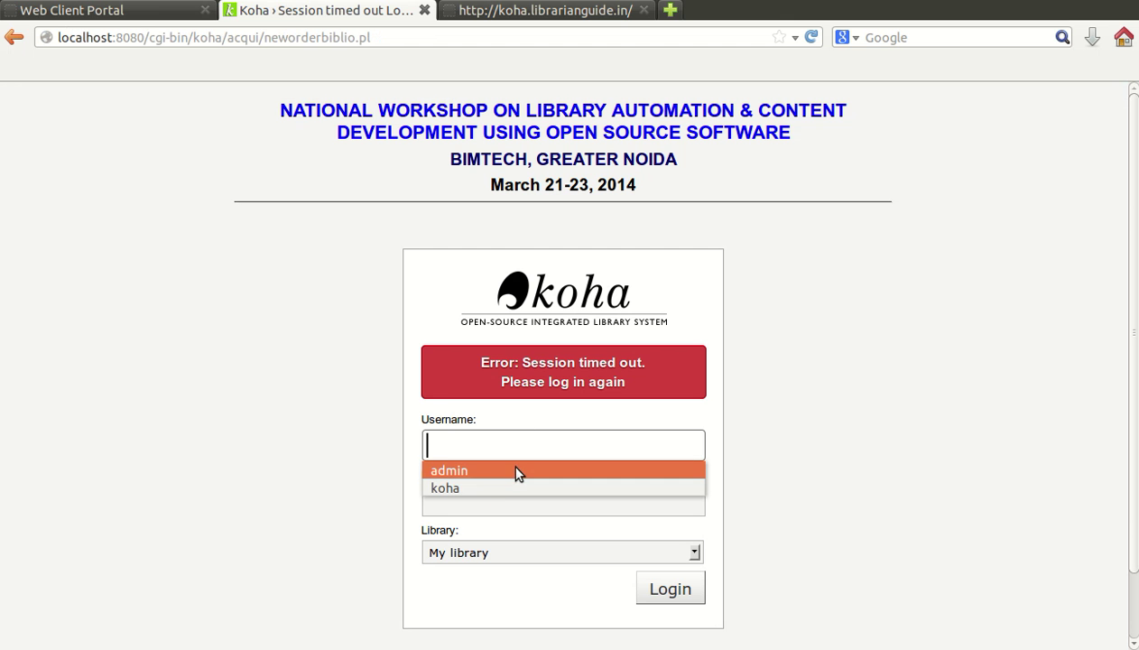
pyautogui.click(508, 469)
pyautogui.click(680, 592)
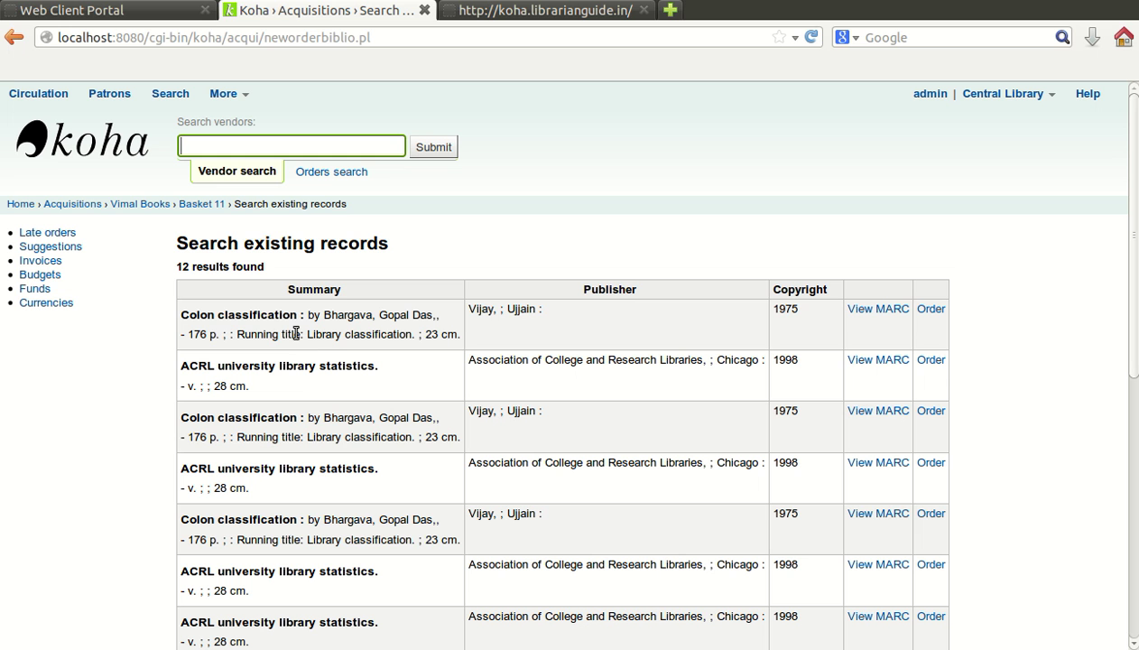
pyautogui.scroll(-10, 341, 348)
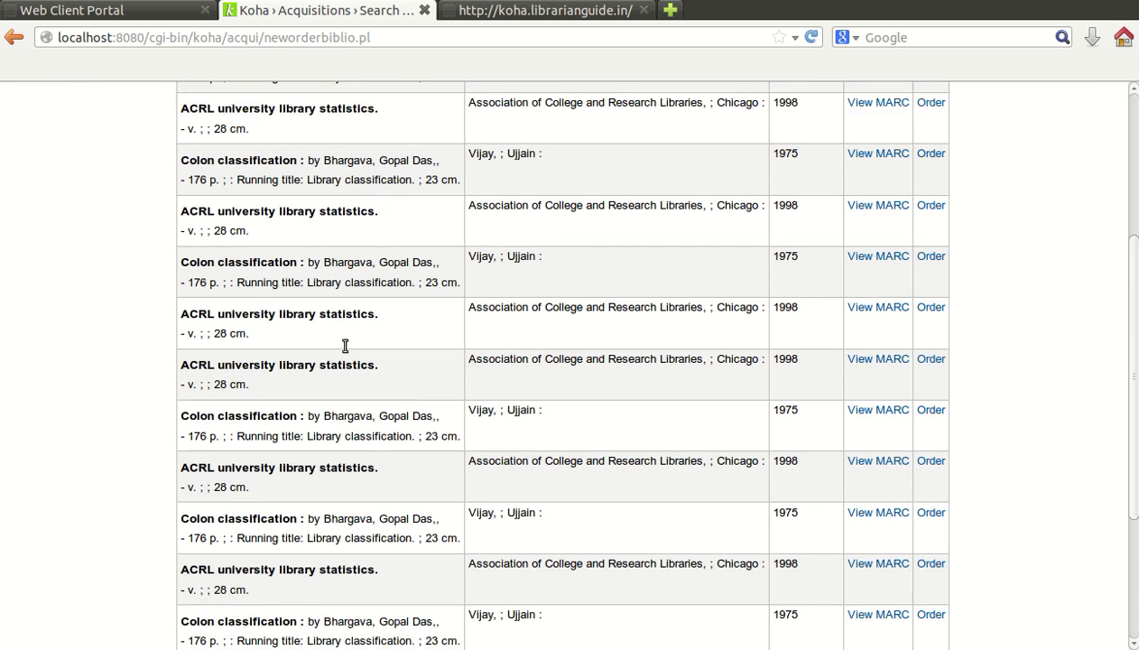
pyautogui.scroll(8, 335, 361)
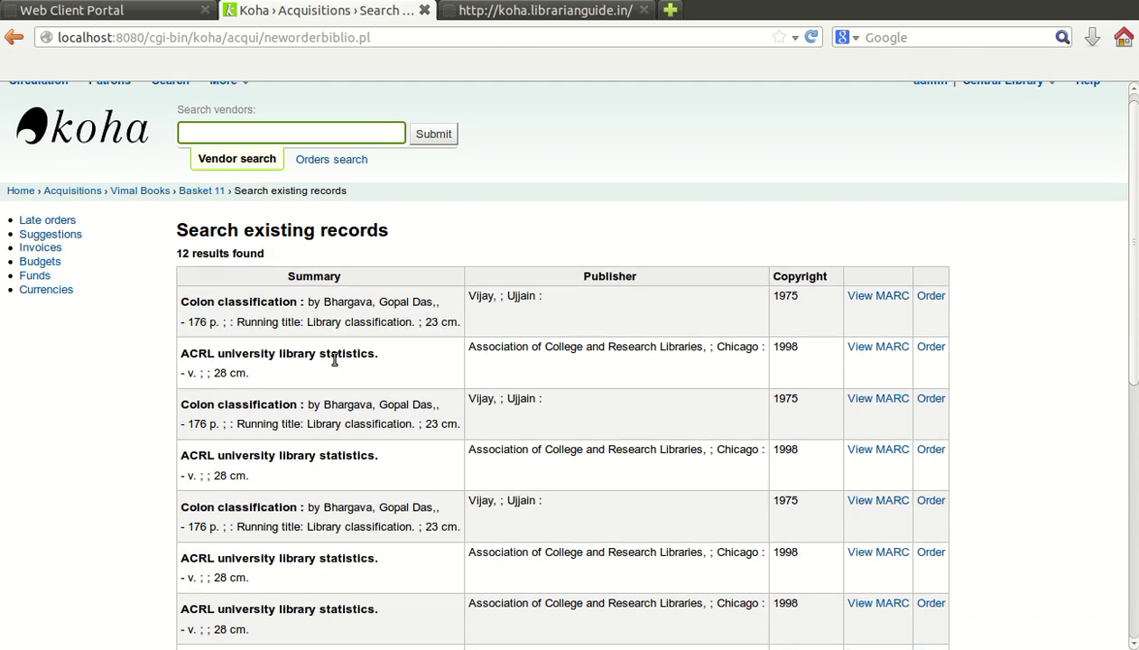
pyautogui.scroll(-3, 339, 327)
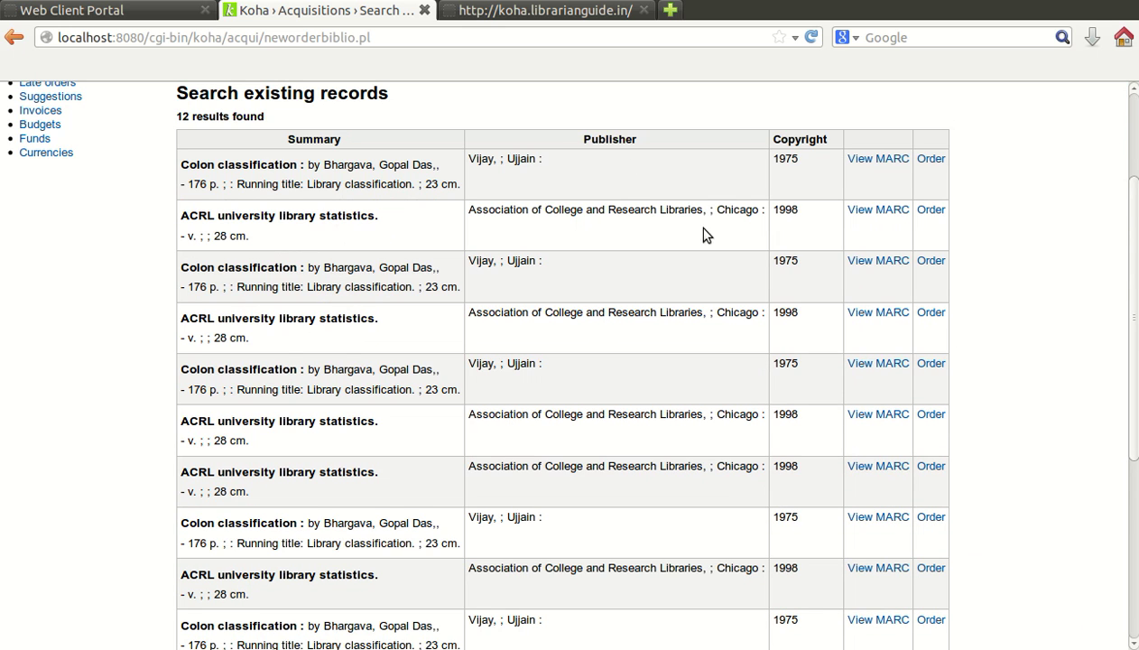
pyautogui.scroll(-5, 782, 610)
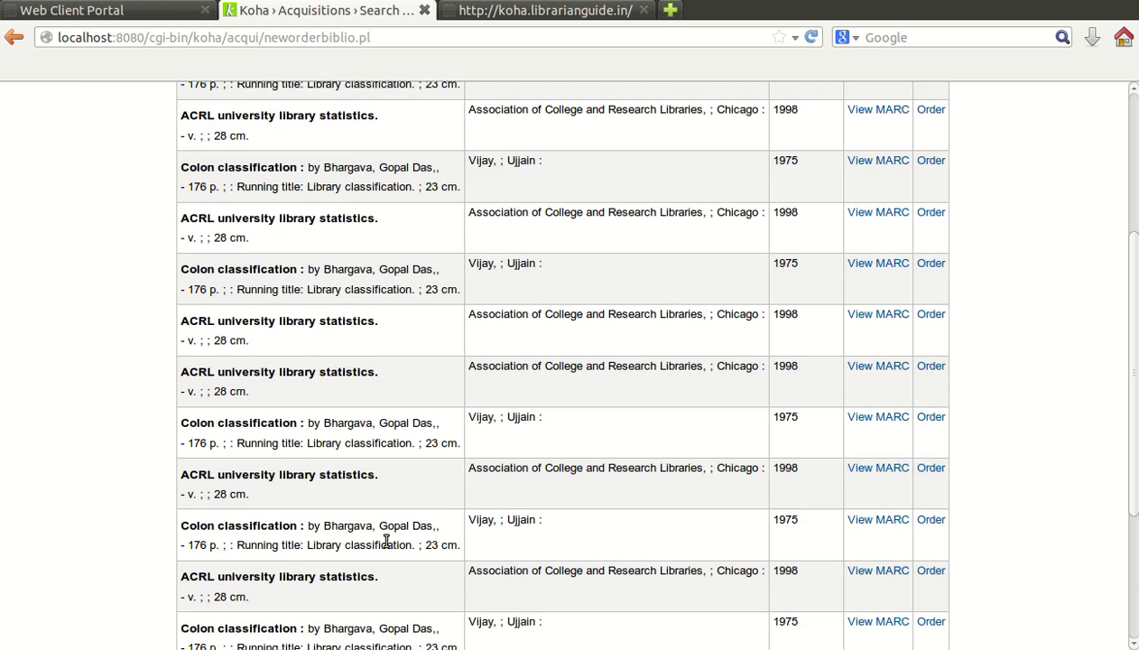
pyautogui.scroll(8, 844, 436)
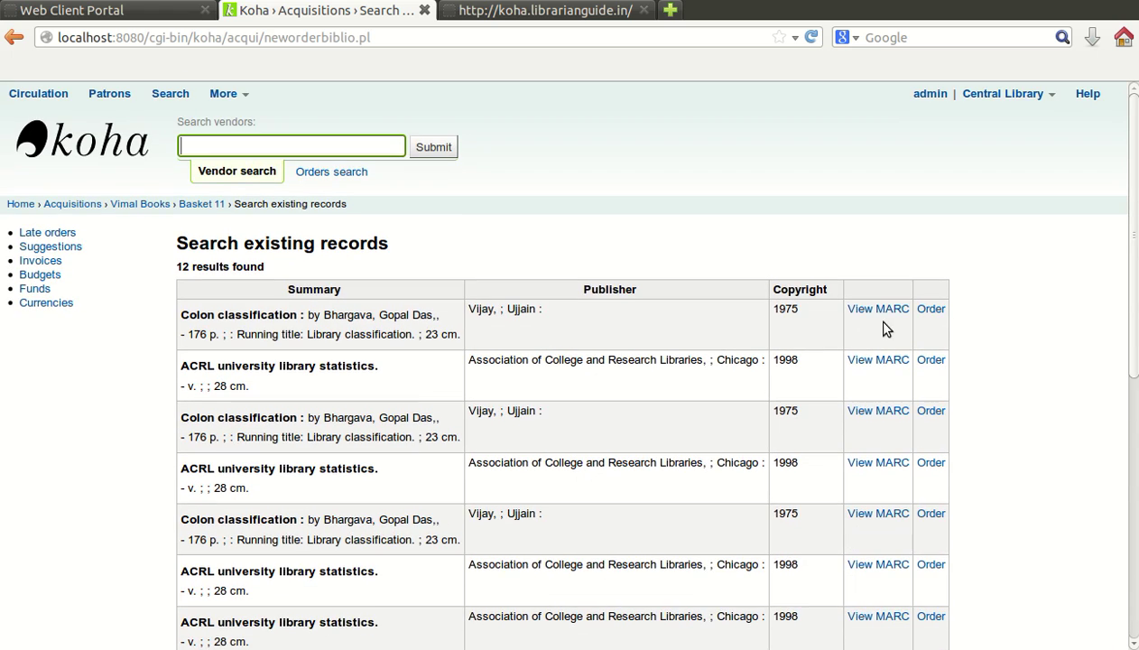
pyautogui.click(877, 308)
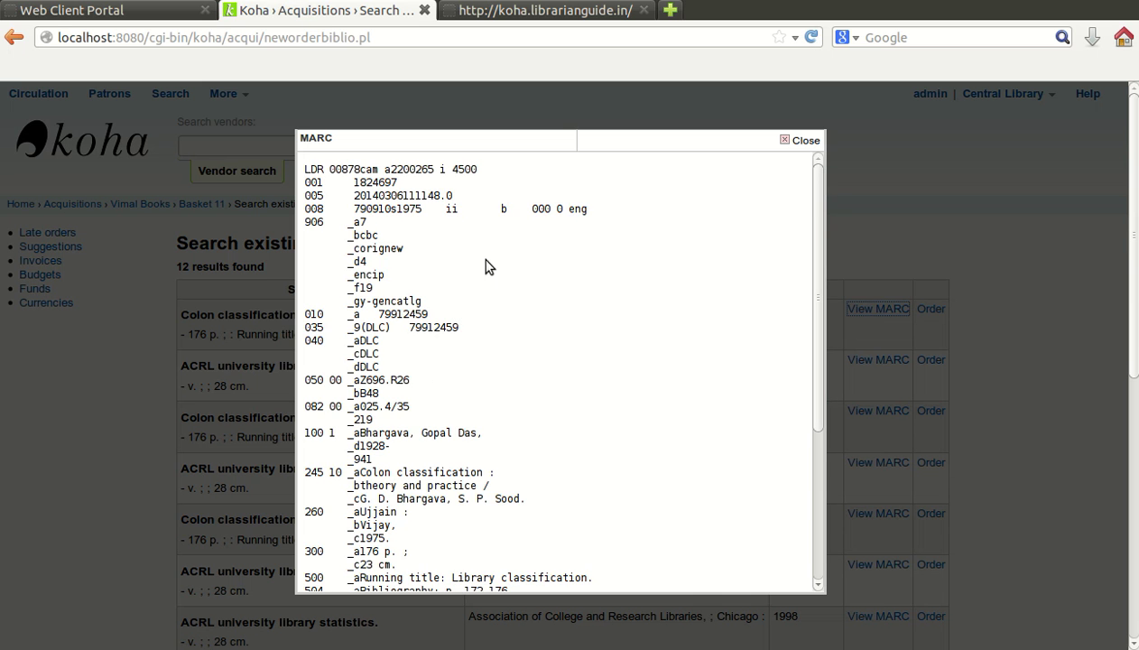
pyautogui.scroll(-1, 679, 368)
pyautogui.scroll(-4, 682, 374)
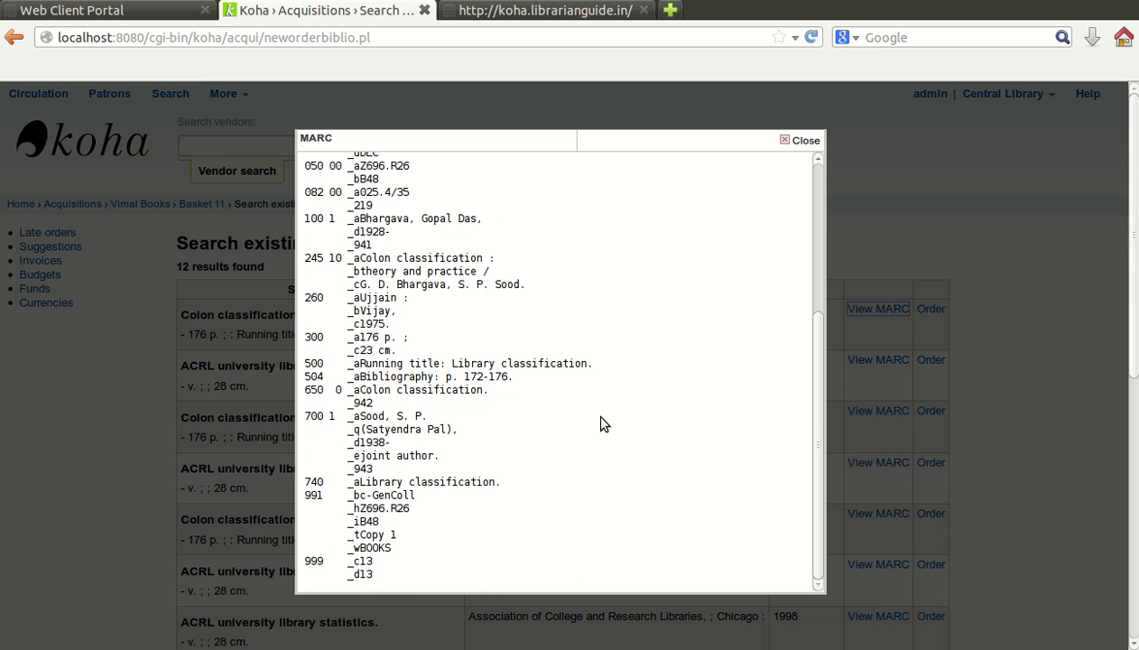
pyautogui.scroll(5, 604, 424)
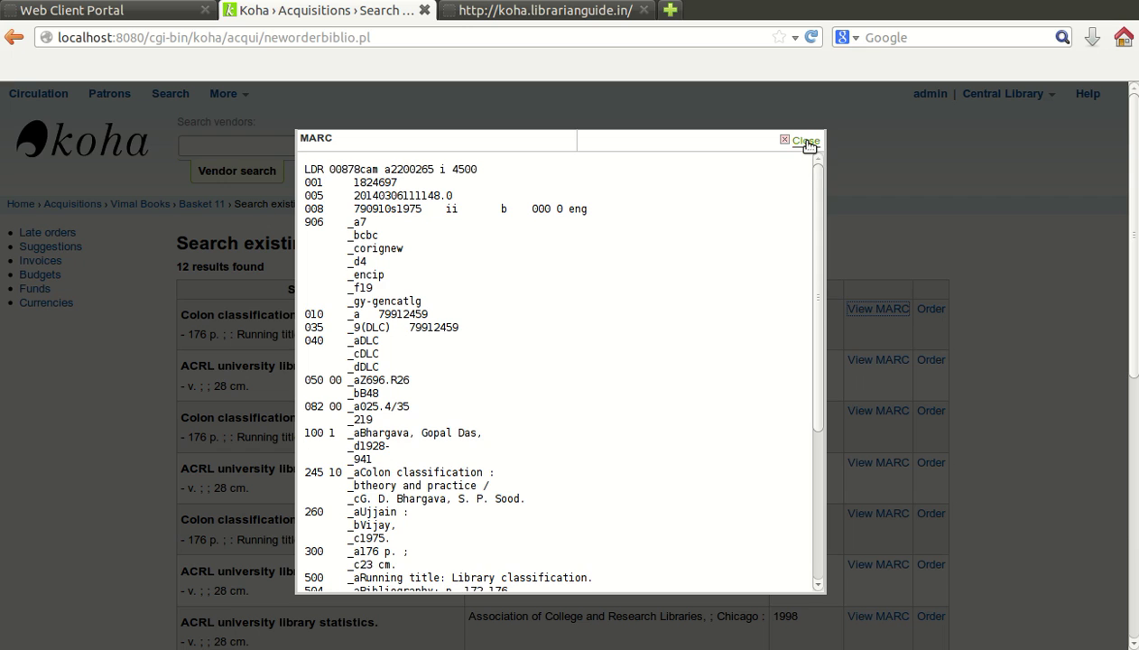
pyautogui.click(805, 142)
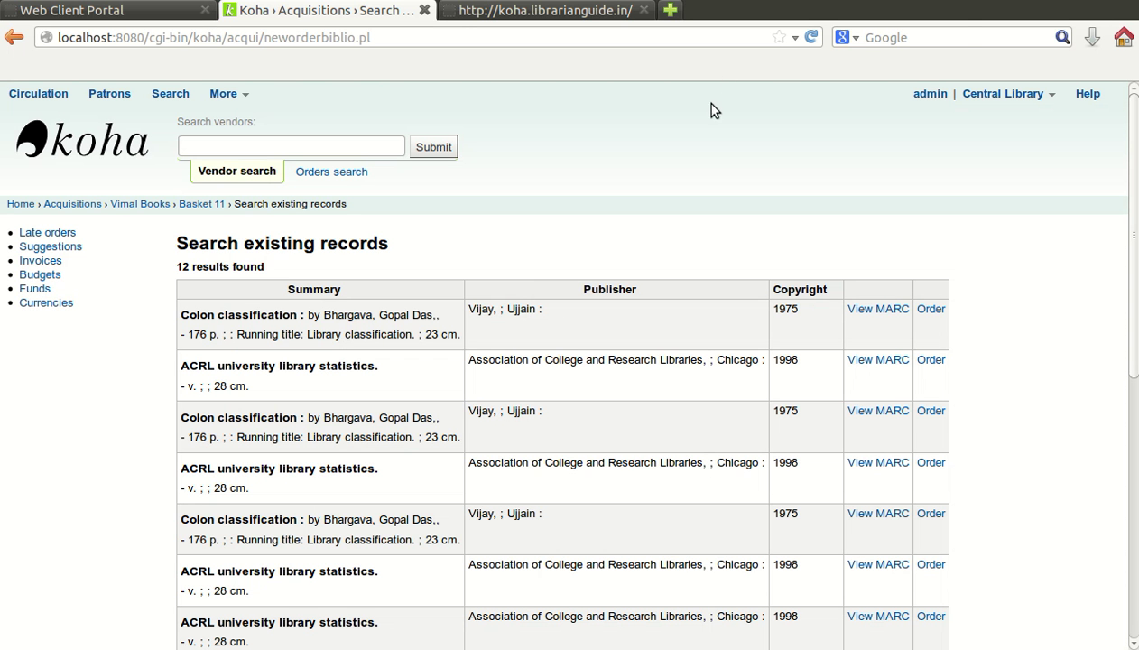
pyautogui.click(859, 3)
pyautogui.click(858, 32)
pyautogui.scroll(-1, 672, 344)
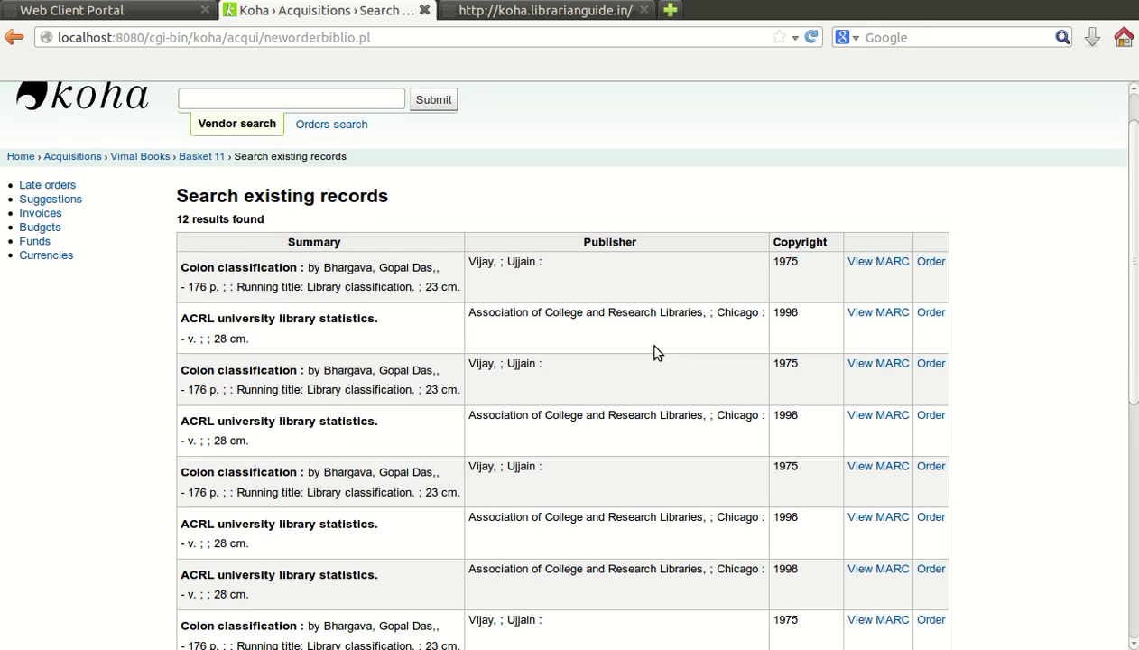
pyautogui.scroll(-3, 285, 396)
pyautogui.scroll(4, 285, 400)
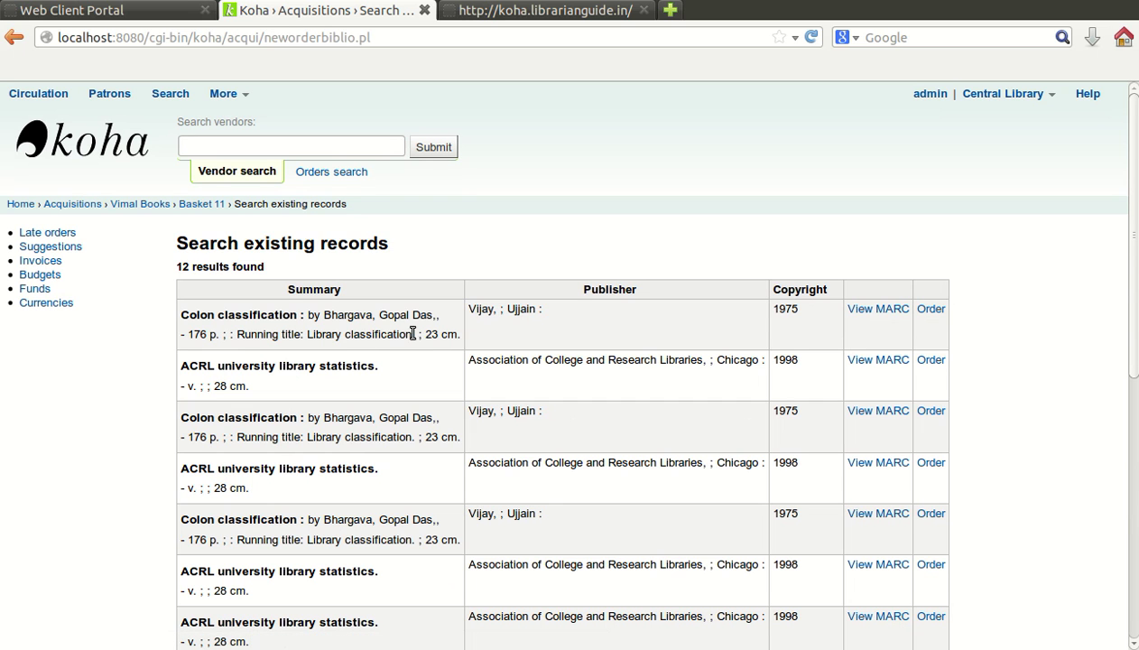
# Step: Start an order for the first Colon classification record with quantity 1, charged to the Book Budget fund
pyautogui.click(934, 313)
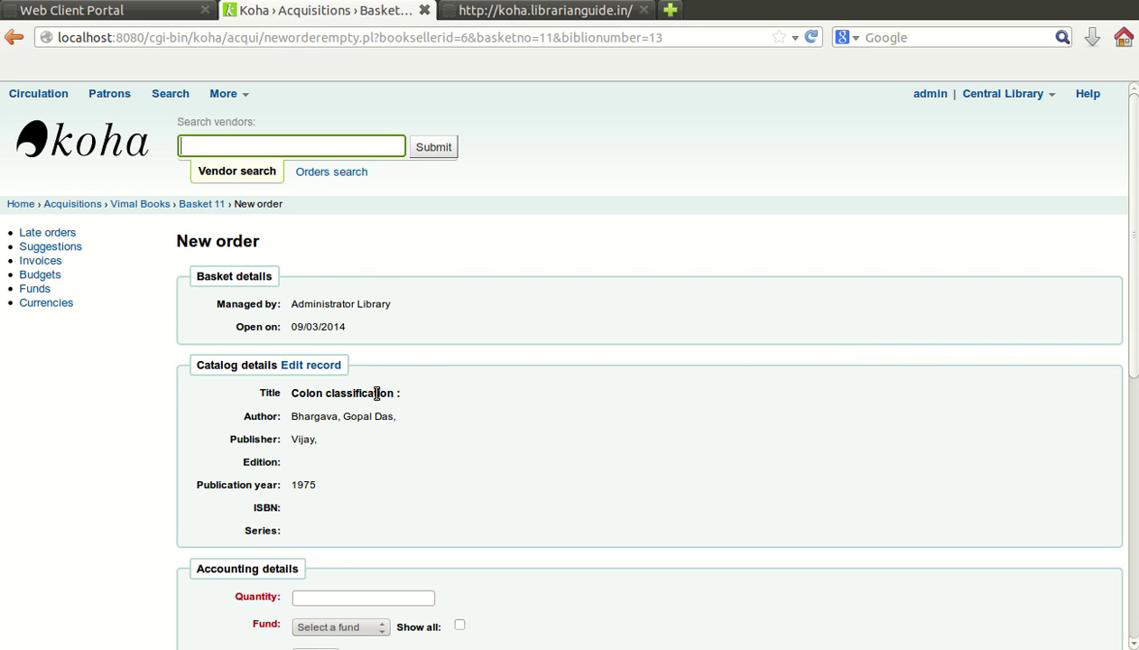
pyautogui.scroll(-3, 377, 393)
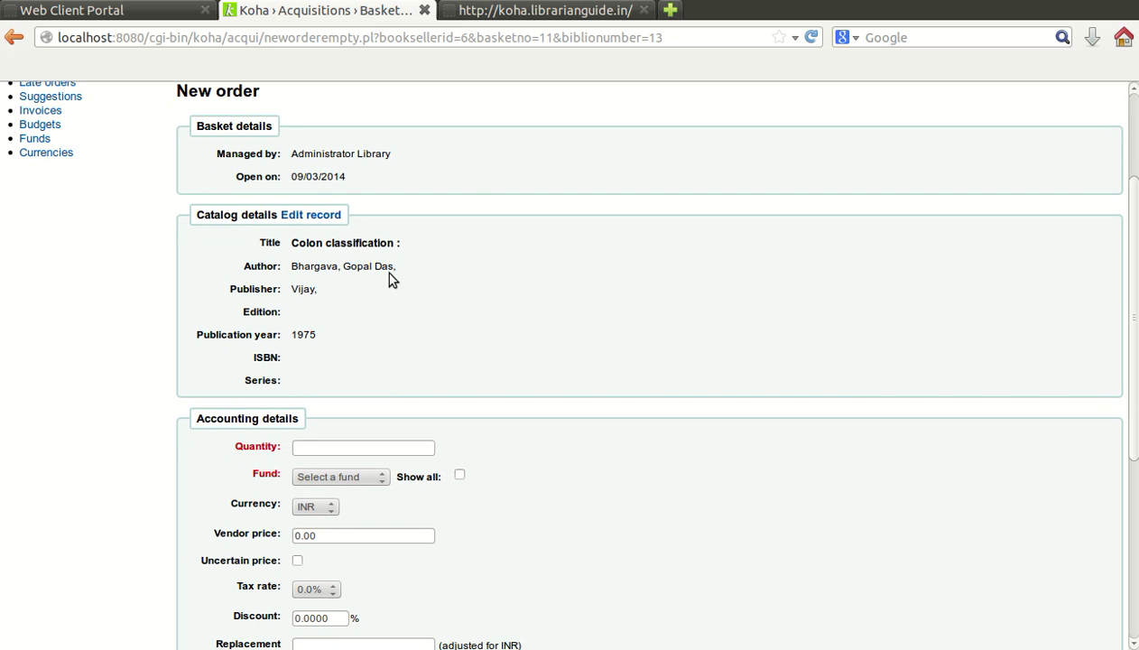
pyautogui.scroll(-4, 391, 280)
pyautogui.click(359, 245)
pyautogui.write('1')
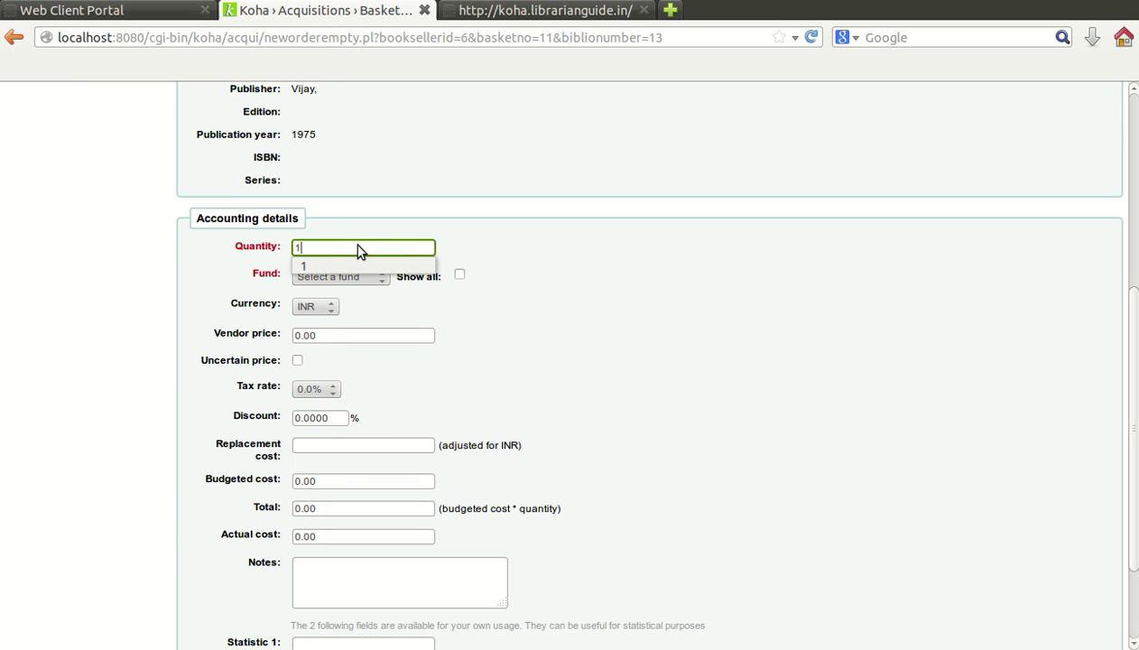
pyautogui.click(360, 267)
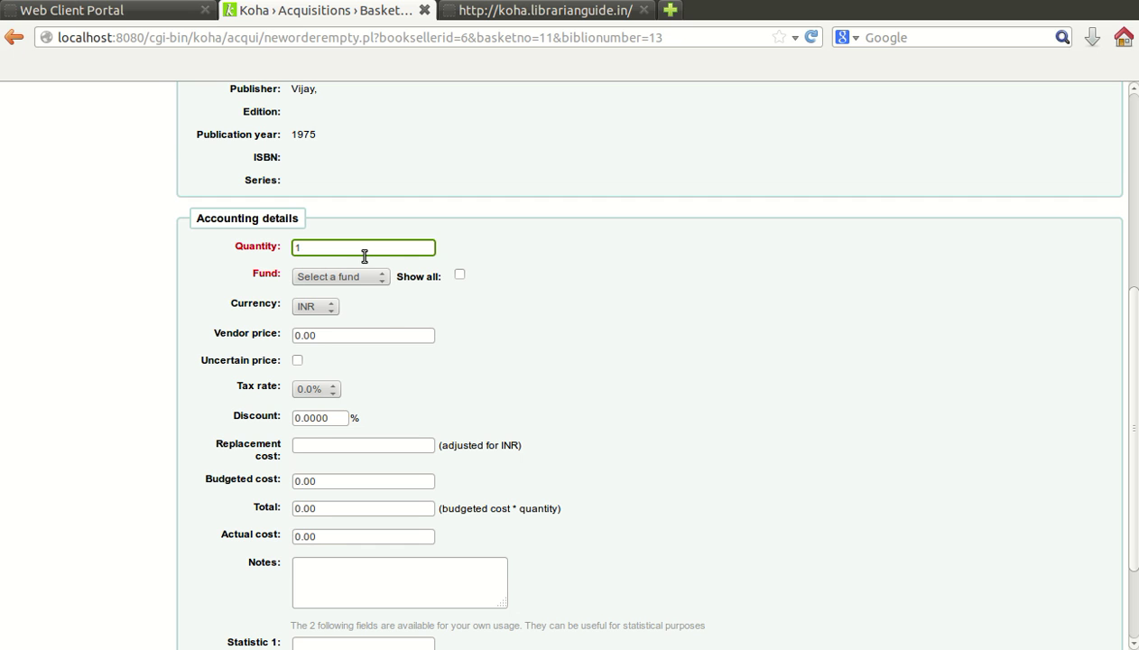
pyautogui.click(355, 278)
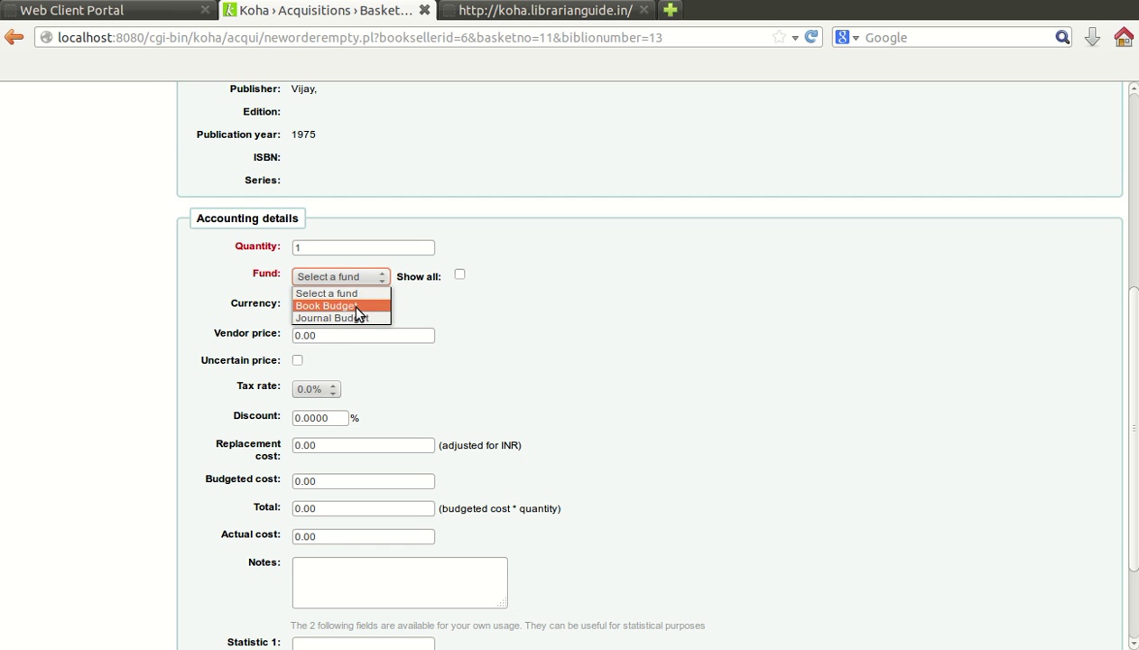
pyautogui.click(354, 307)
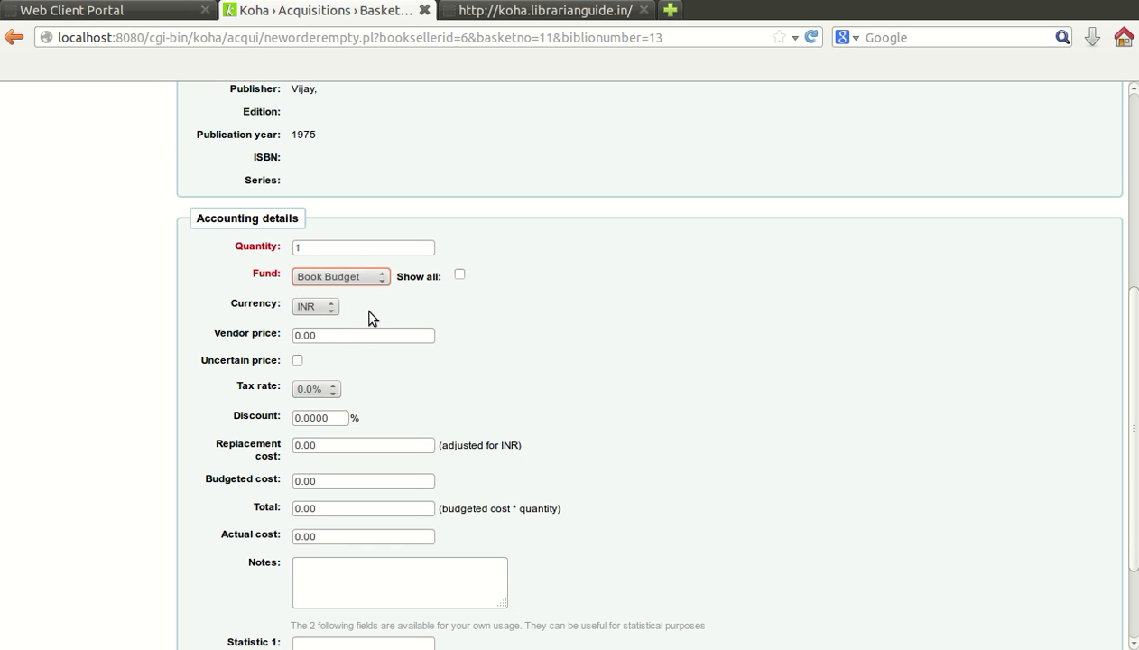
# Step: Set the vendor price to 320.00 so the cost fields update
pyautogui.click(295, 338)
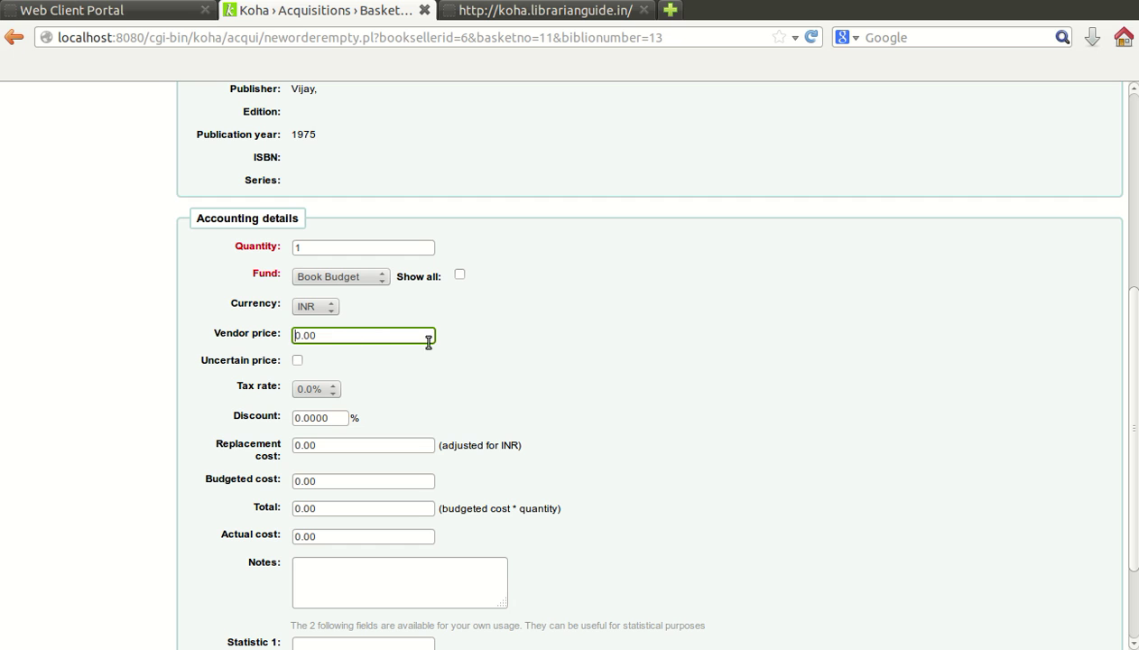
pyautogui.write('32')
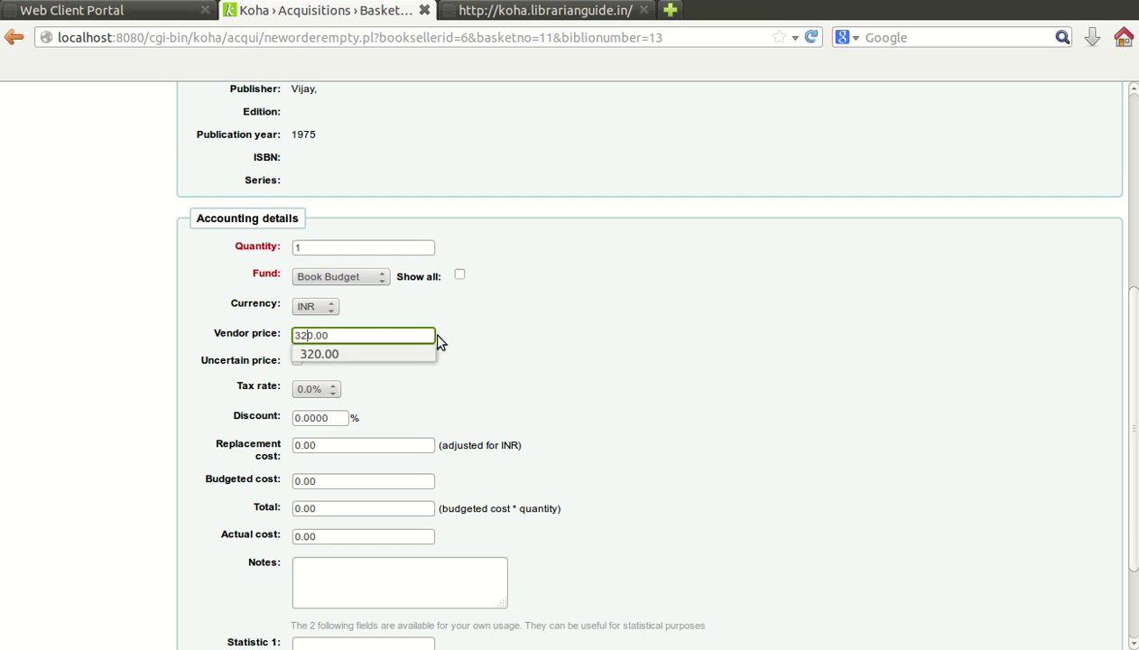
pyautogui.click(412, 349)
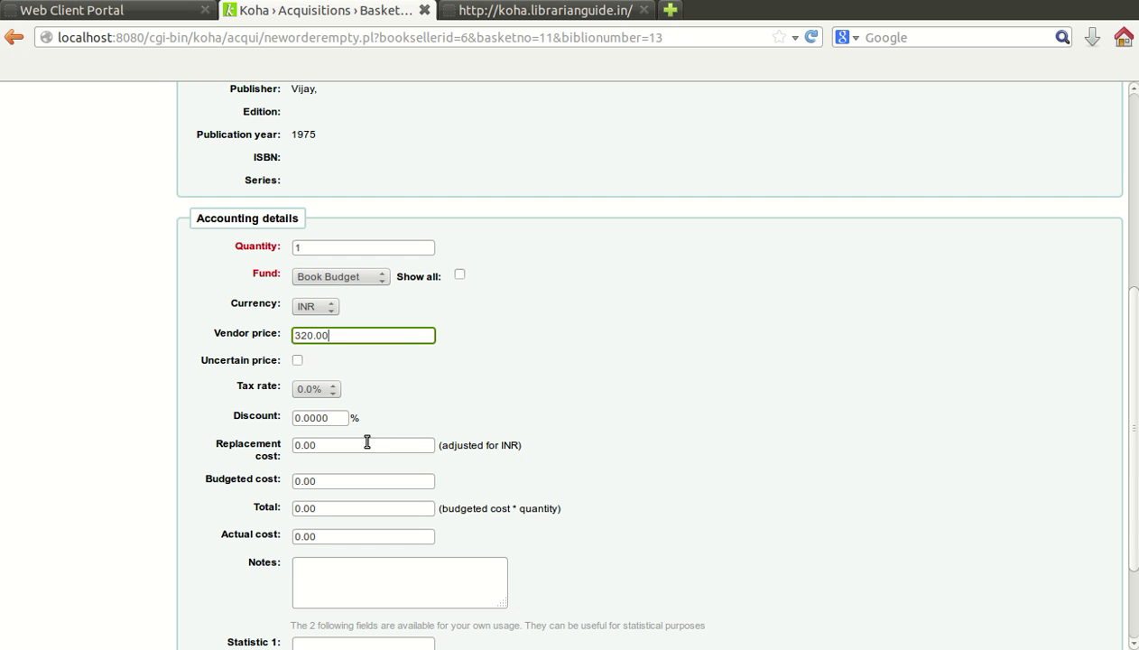
pyautogui.click(361, 448)
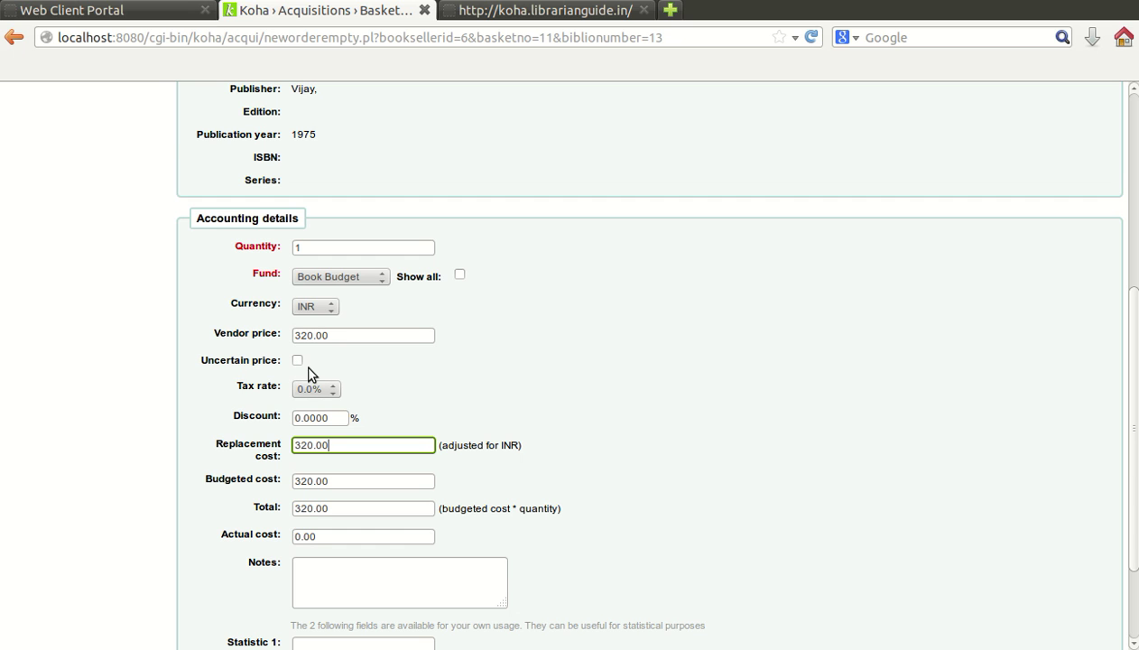
pyautogui.click(341, 335)
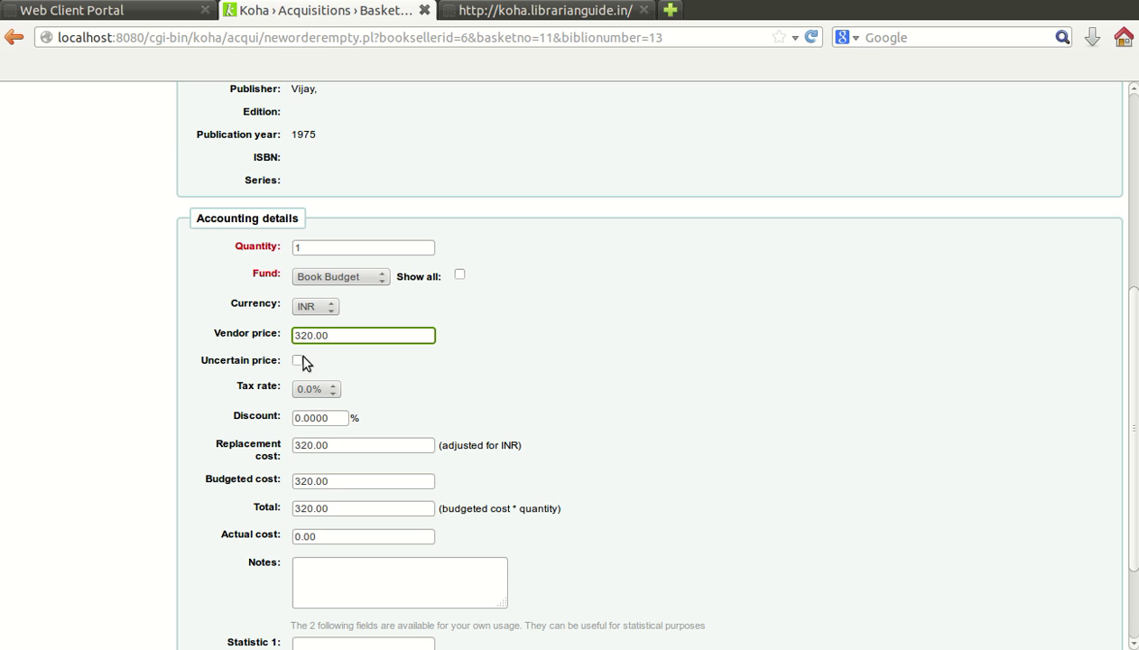
# Step: Review the rest of the order form and save the order to the basket
pyautogui.scroll(-3, 357, 369)
pyautogui.click(360, 470)
pyautogui.scroll(4, 421, 457)
pyautogui.scroll(6, 424, 457)
pyautogui.scroll(-10, 420, 461)
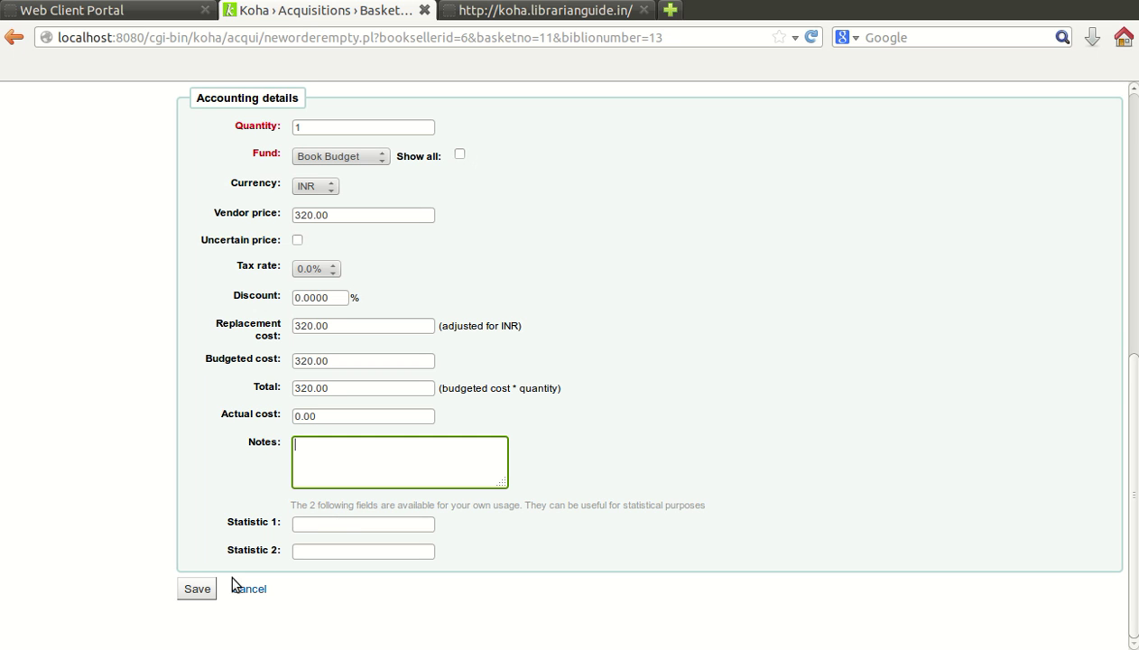
pyautogui.scroll(6, 250, 390)
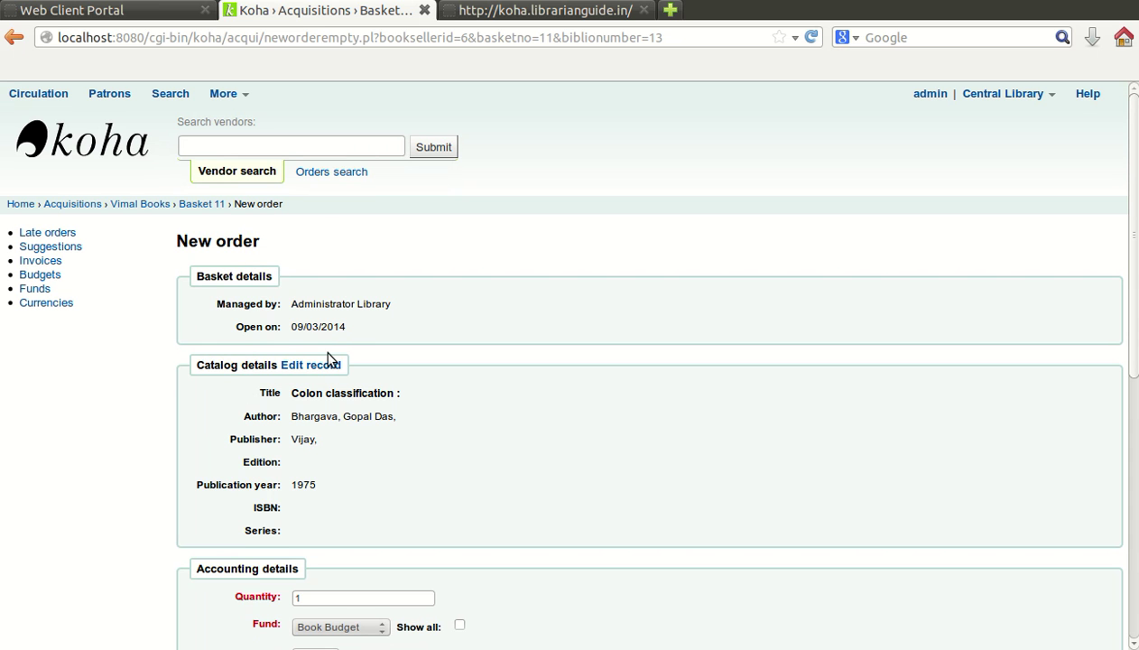
pyautogui.scroll(-10, 343, 325)
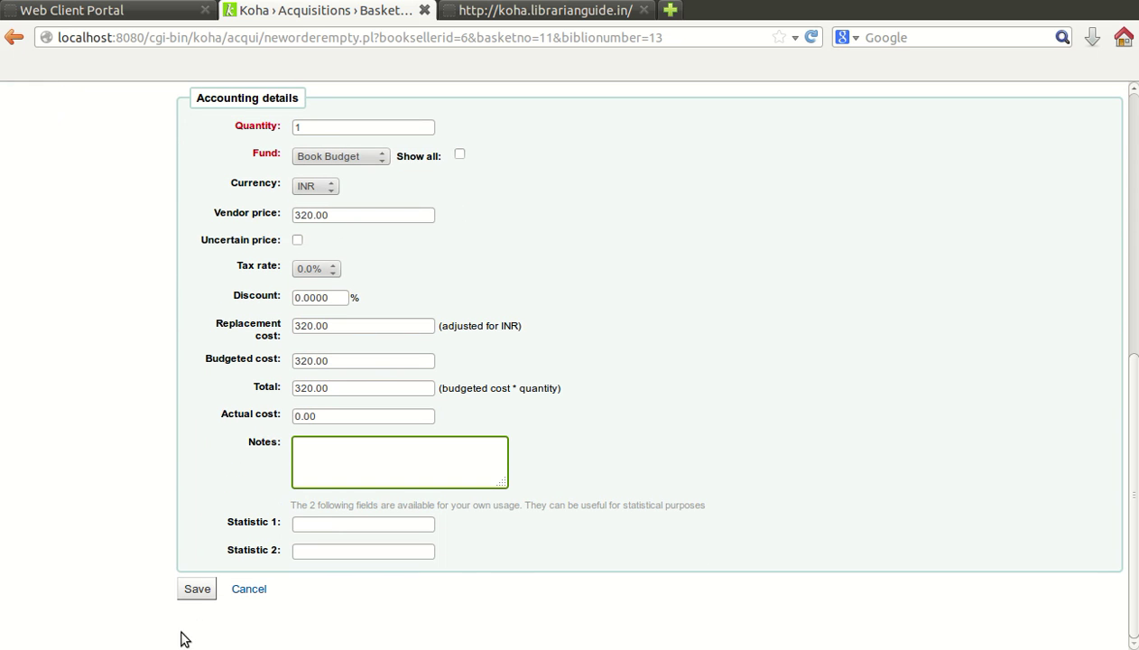
pyautogui.click(197, 589)
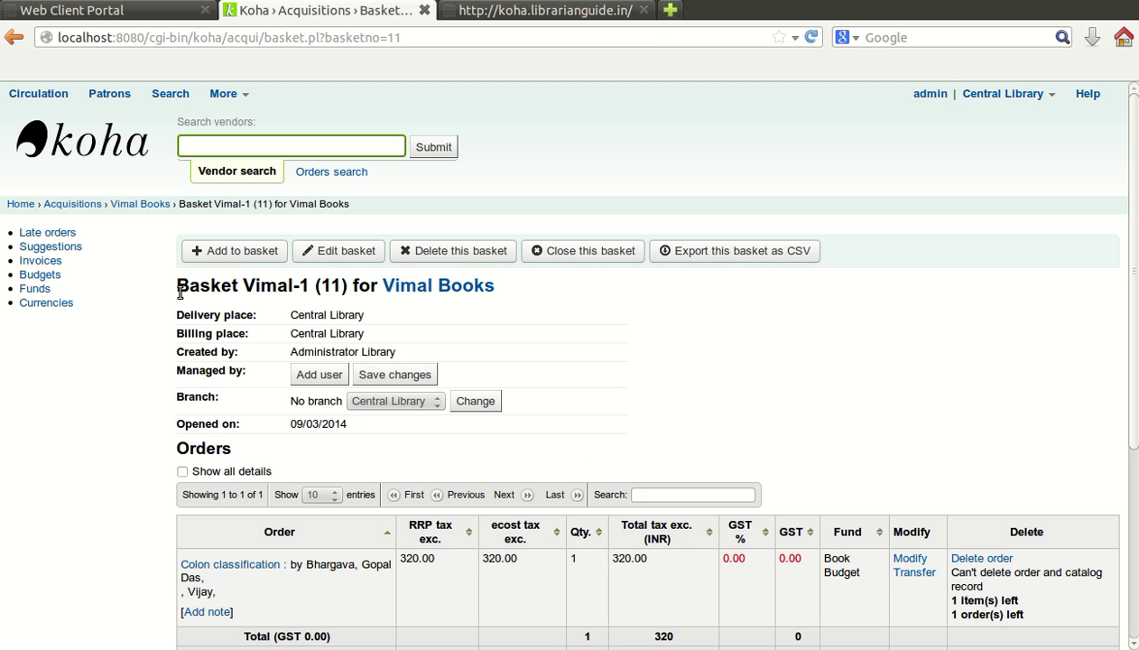
# Step: Check basket Vimal-1's Orders table: Colon classification, 1 item, 320.00 INR total
pyautogui.moveTo(177, 285); pyautogui.dragTo(308, 289)
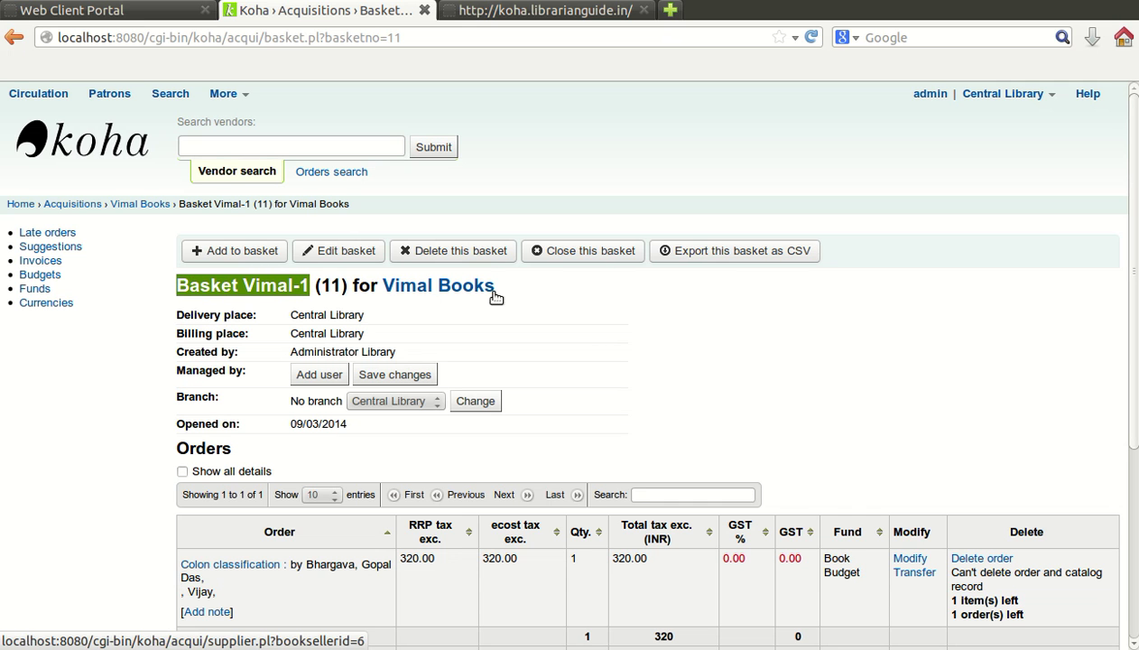
pyautogui.scroll(-3, 513, 311)
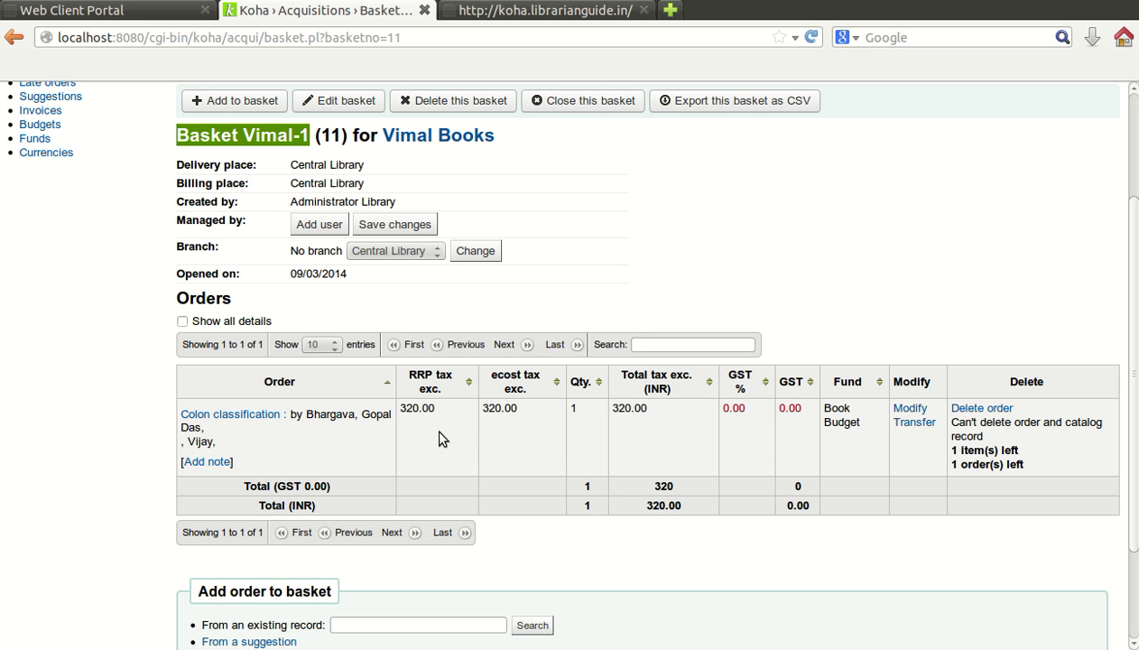
pyautogui.scroll(-2, 440, 437)
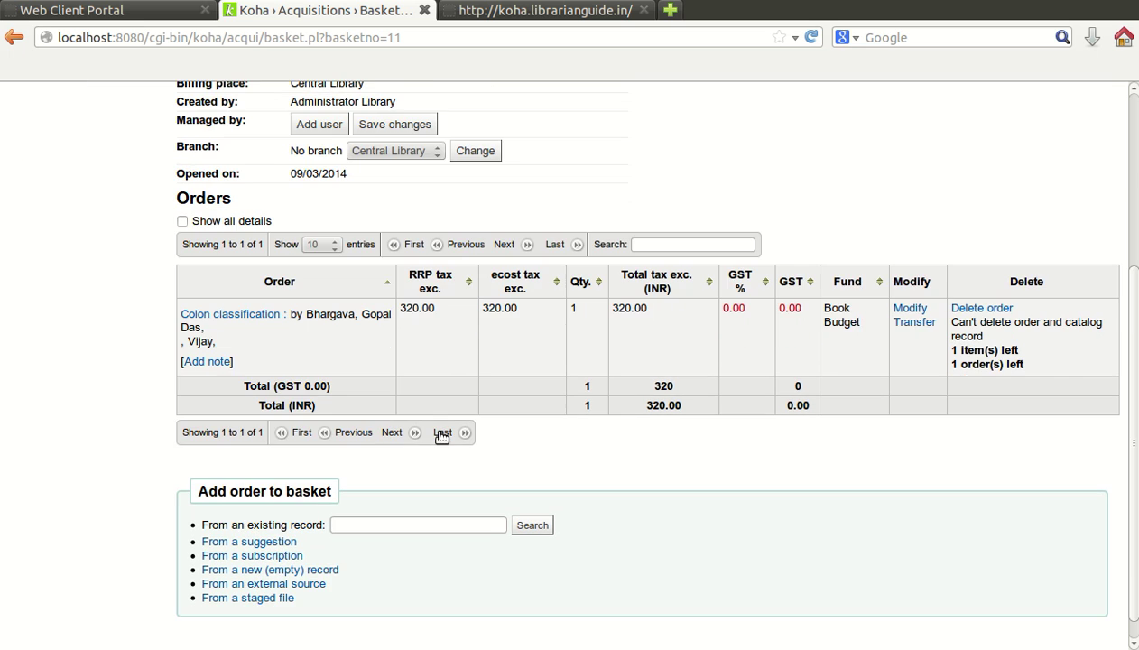
pyautogui.scroll(5, 441, 435)
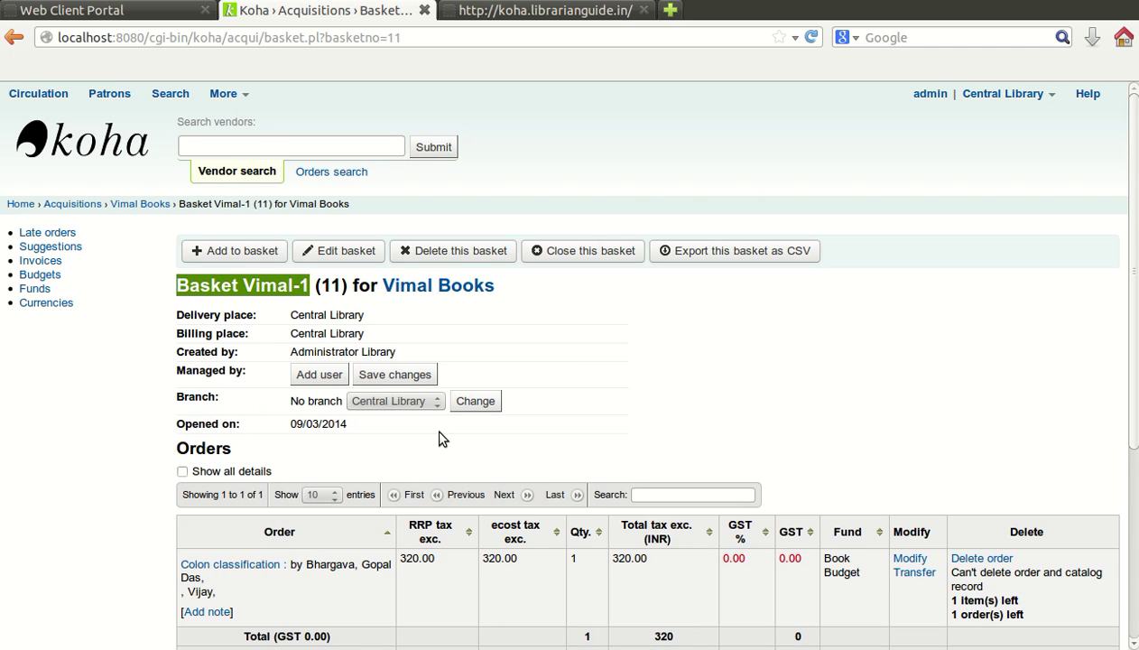
pyautogui.scroll(-5, 440, 438)
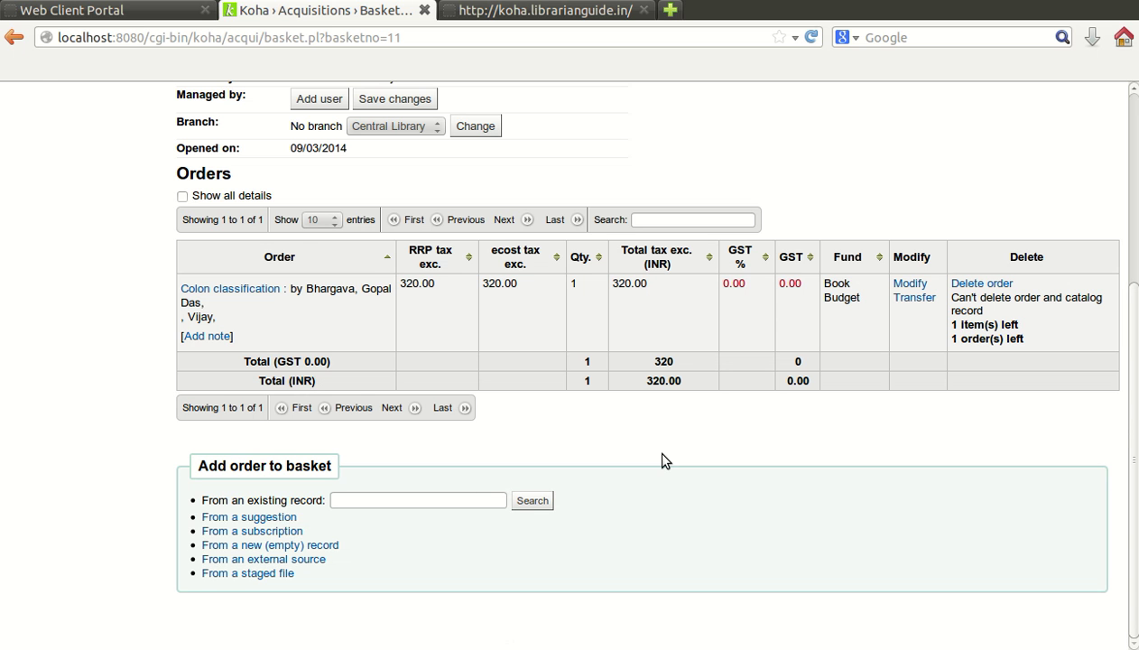
pyautogui.scroll(5, 662, 460)
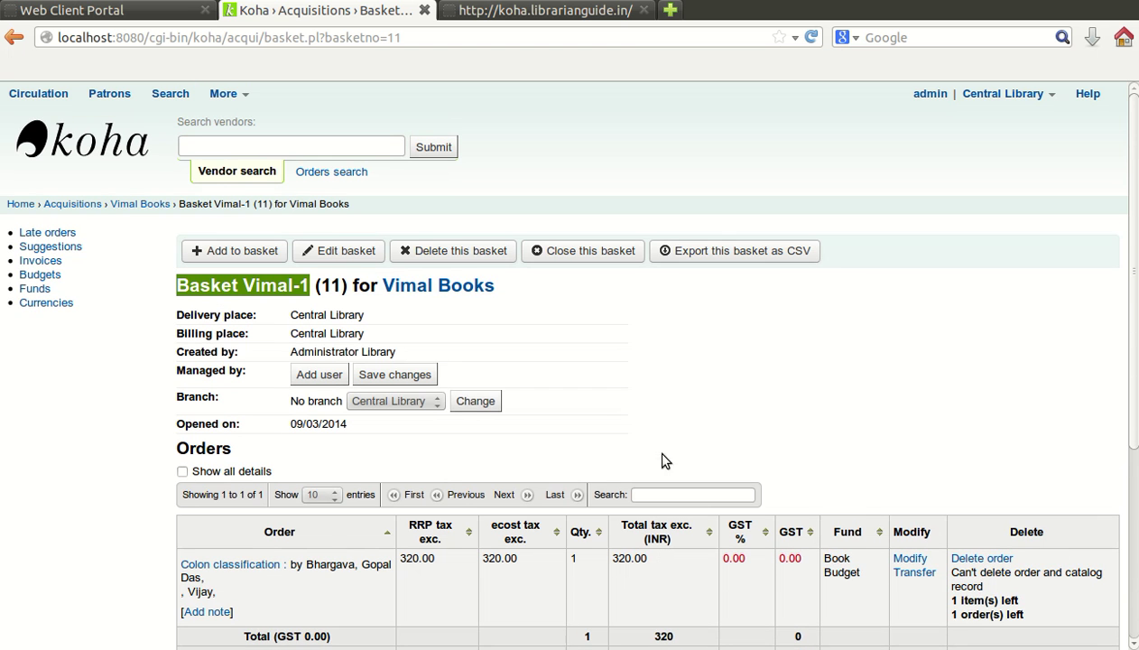
# Step: Return via the Vimal Books breadcrumb to the Acquisitions home to view fund totals
pyautogui.click(136, 204)
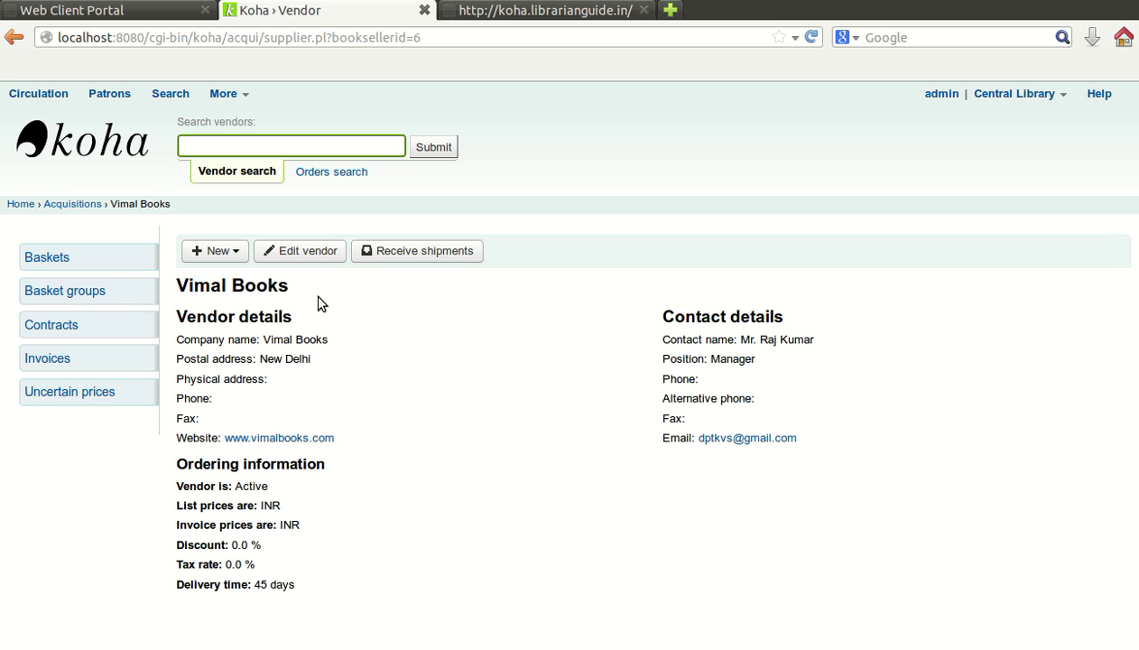
pyautogui.click(73, 204)
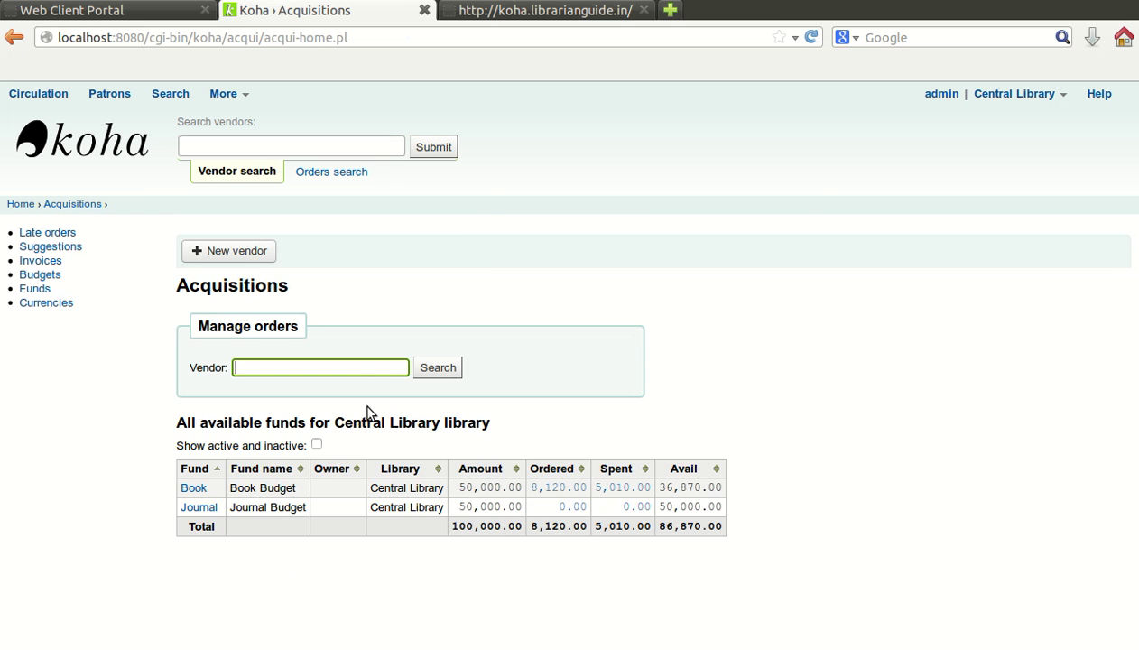